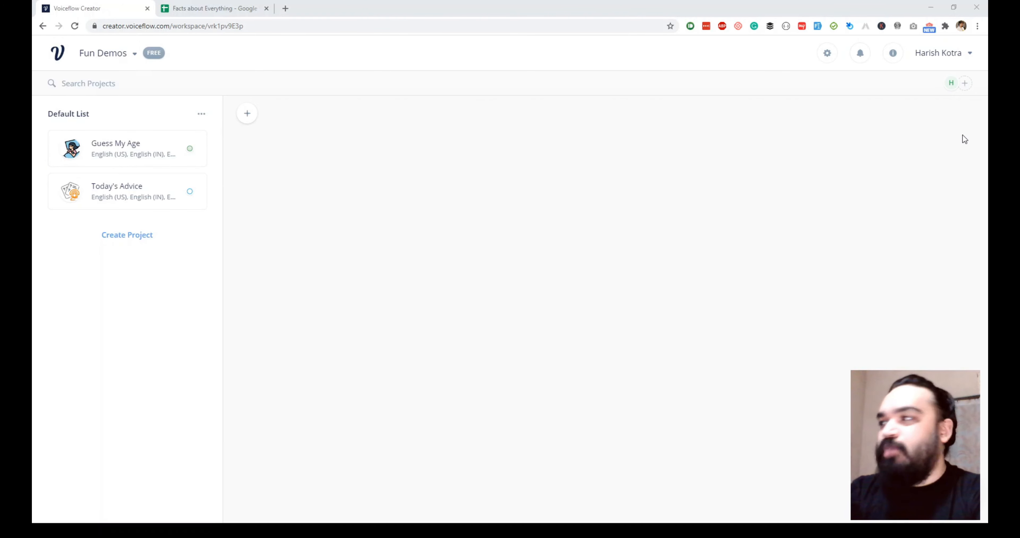
Create the 'My Favorite City' project with English UK, CA, IN and AU regions
{"action": "left_click", "coordinate": [116, 238]}
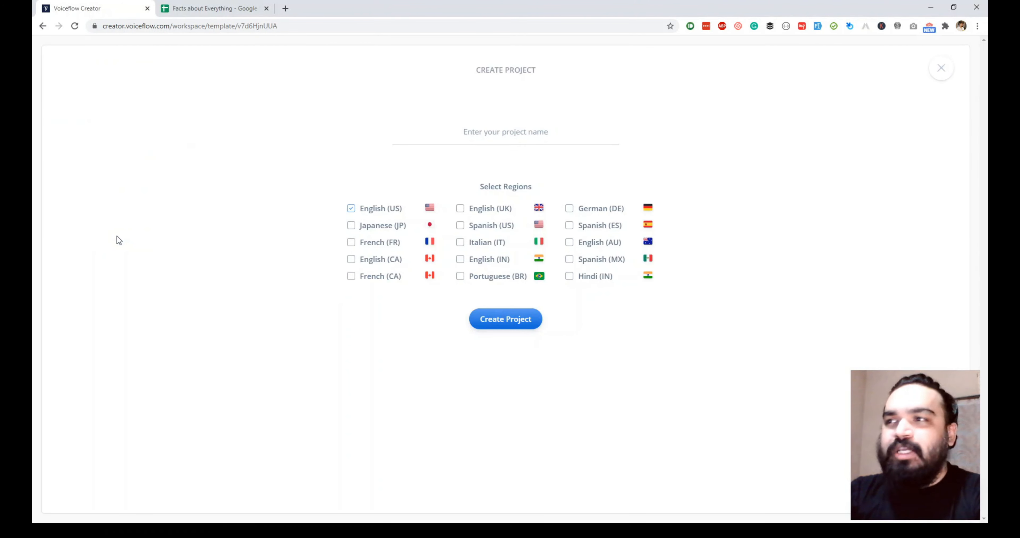
{"action": "left_click", "coordinate": [530, 127]}
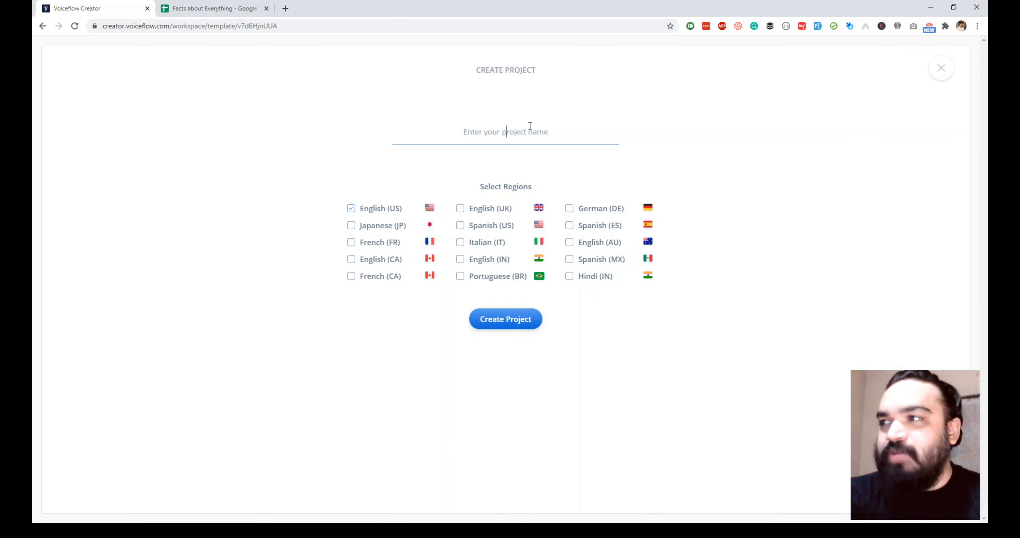
{"action": "type", "text": "My Favori"}
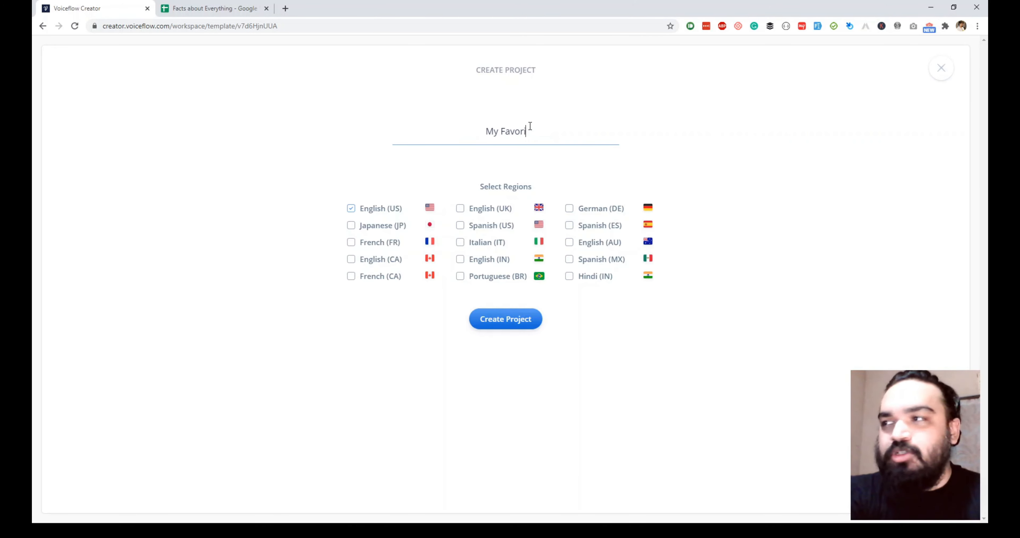
{"action": "type", "text": "te City"}
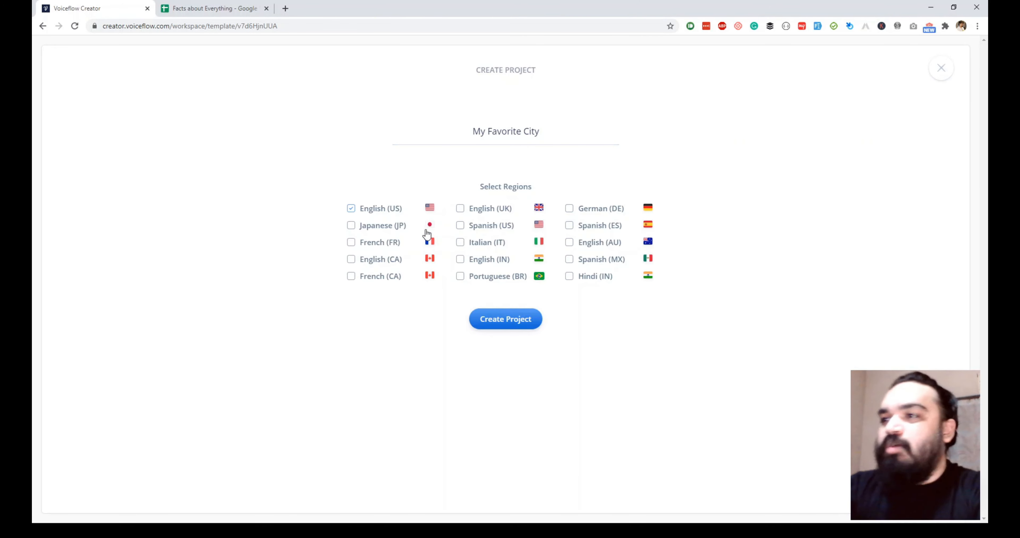
{"action": "left_click", "coordinate": [388, 261]}
{"action": "left_click", "coordinate": [461, 263]}
{"action": "left_click", "coordinate": [492, 213]}
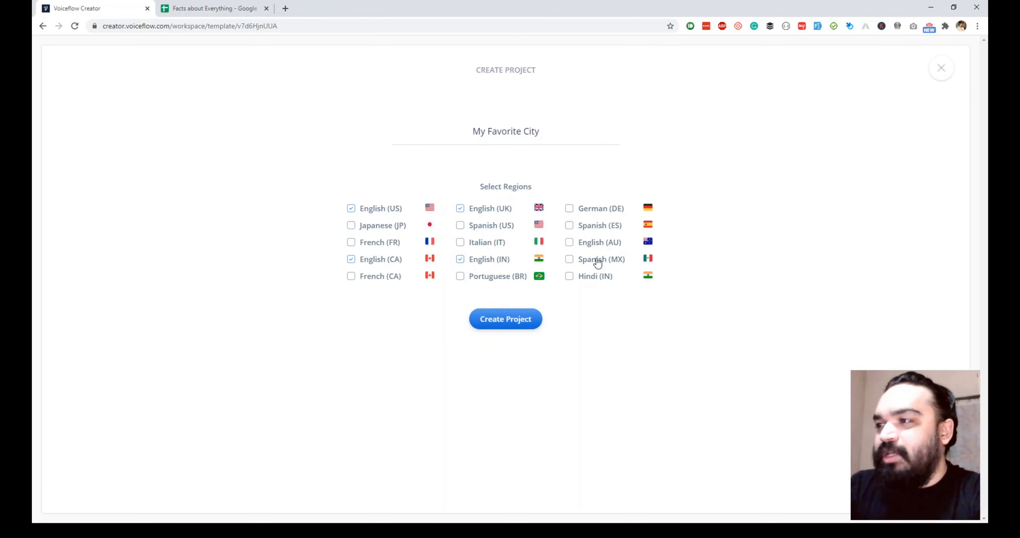
{"action": "left_click", "coordinate": [598, 245]}
{"action": "left_click", "coordinate": [528, 323]}
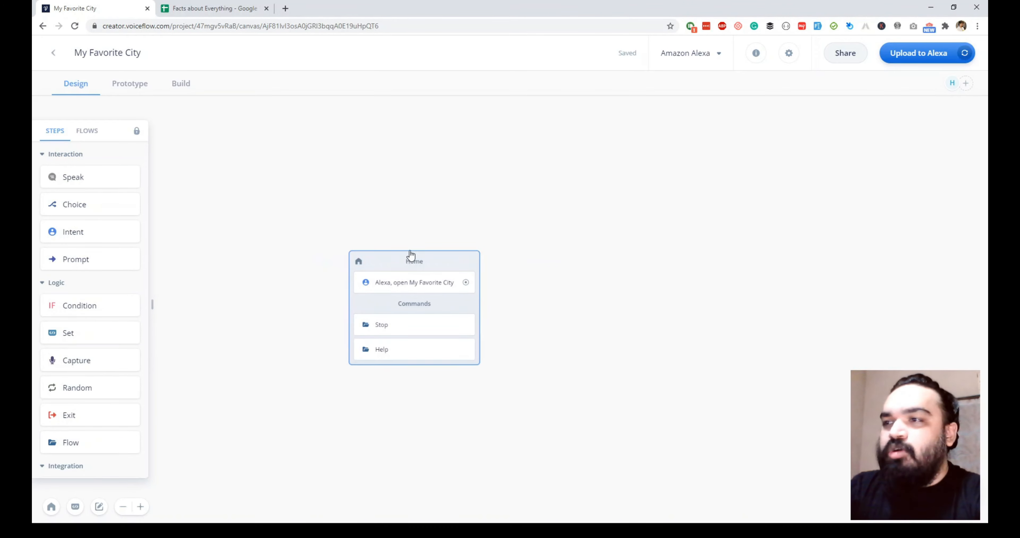
Add a Google Sheets step to the canvas and place its block beside the Home block
{"action": "left_click_drag", "start_coordinate": [431, 260], "coordinate": [256, 143]}
{"action": "scroll", "coordinate": [99, 416], "scroll_direction": "down", "scroll_amount": 8}
{"action": "scroll", "coordinate": [97, 317], "scroll_direction": "down", "scroll_amount": 1}
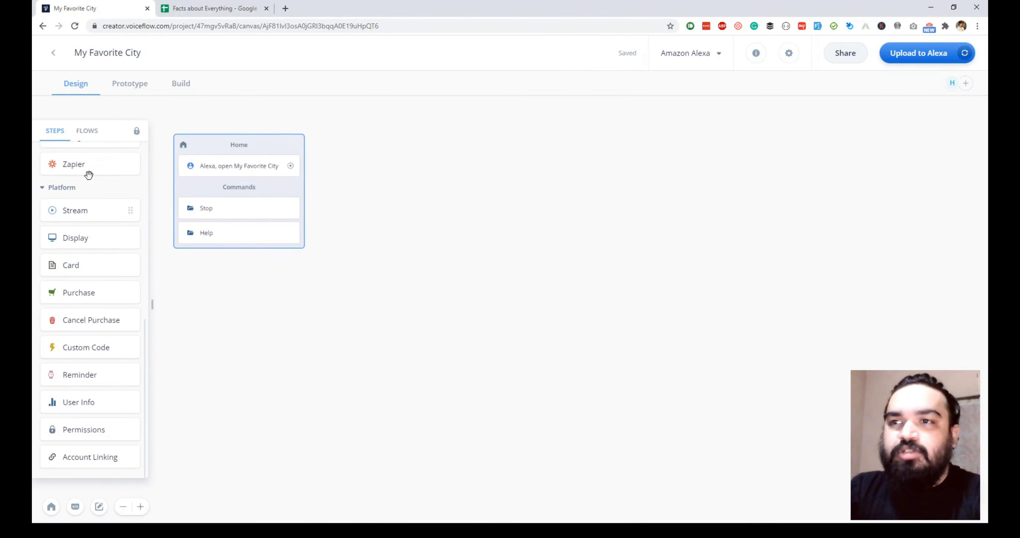
{"action": "scroll", "coordinate": [95, 238], "scroll_direction": "up", "scroll_amount": 3}
{"action": "left_click_drag", "start_coordinate": [139, 244], "coordinate": [442, 365]}
{"action": "left_click_drag", "start_coordinate": [453, 212], "coordinate": [393, 147]}
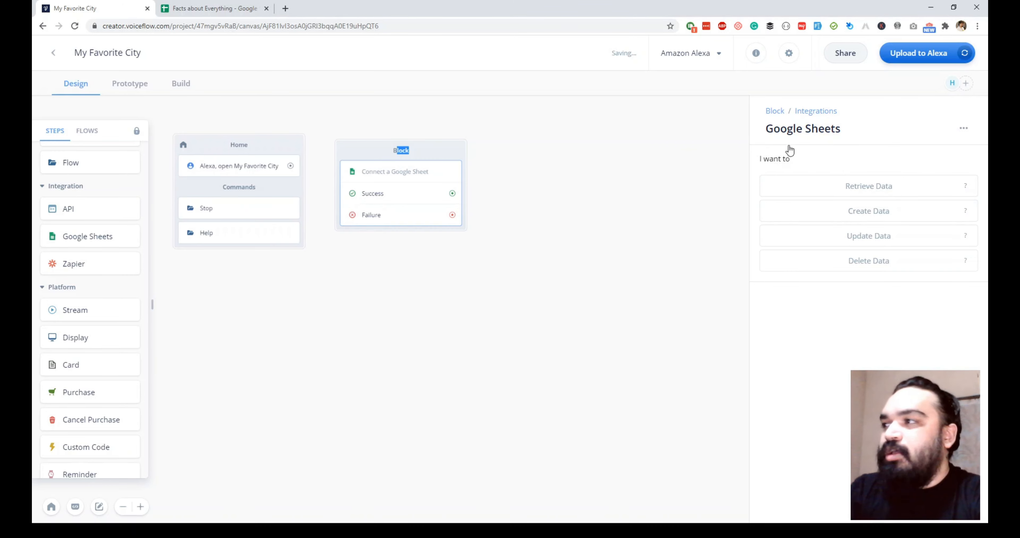
{"action": "left_click", "coordinate": [440, 152]}
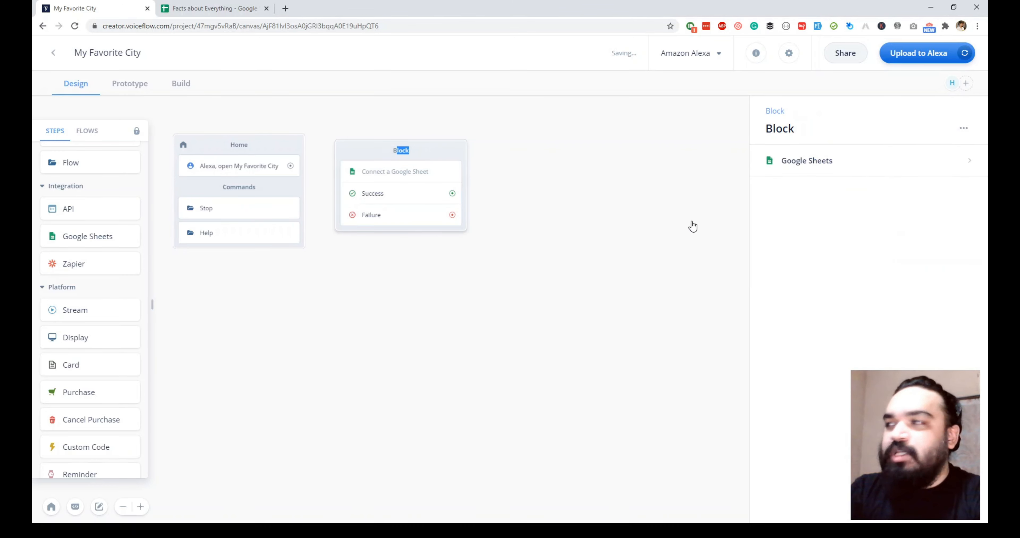
Set the step to Create Data in the Favorite City sheet of Facts about Everything
{"action": "left_click", "coordinate": [817, 169]}
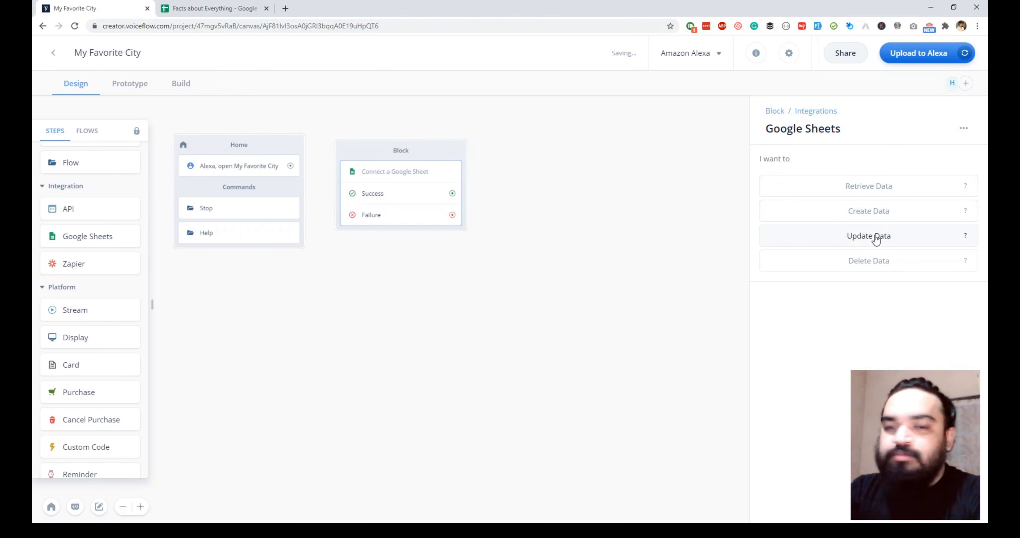
{"action": "left_click", "coordinate": [876, 220]}
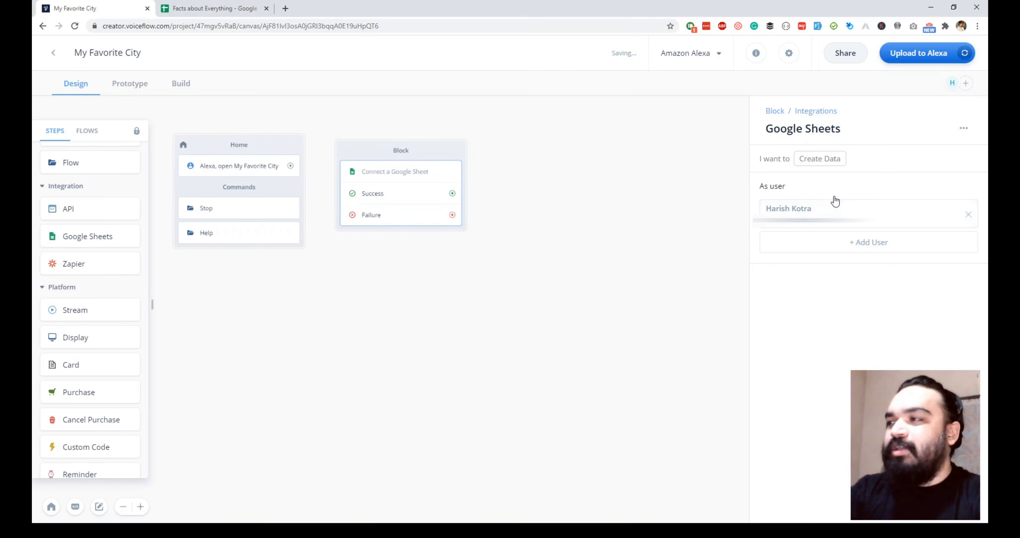
{"action": "left_click", "coordinate": [801, 208]}
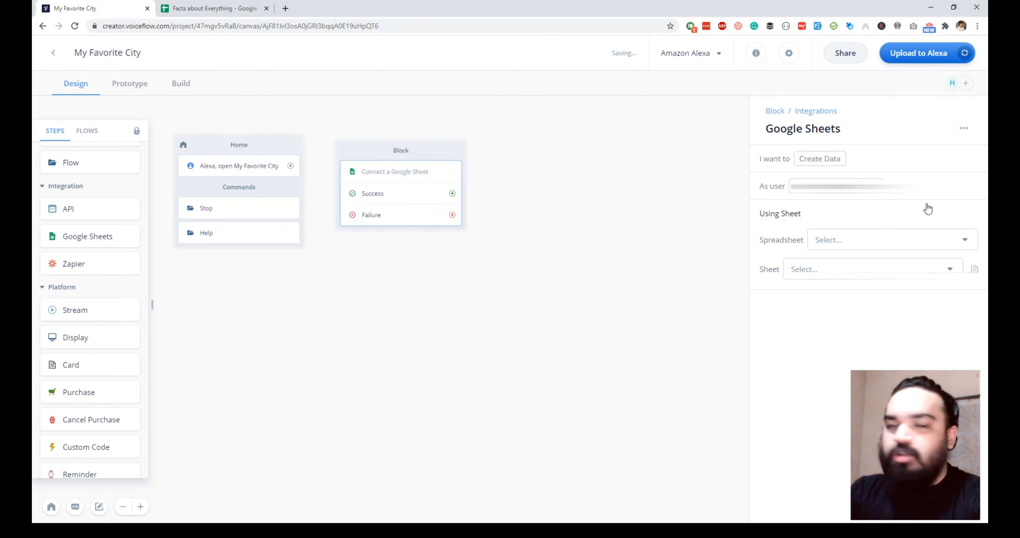
{"action": "left_click", "coordinate": [871, 244]}
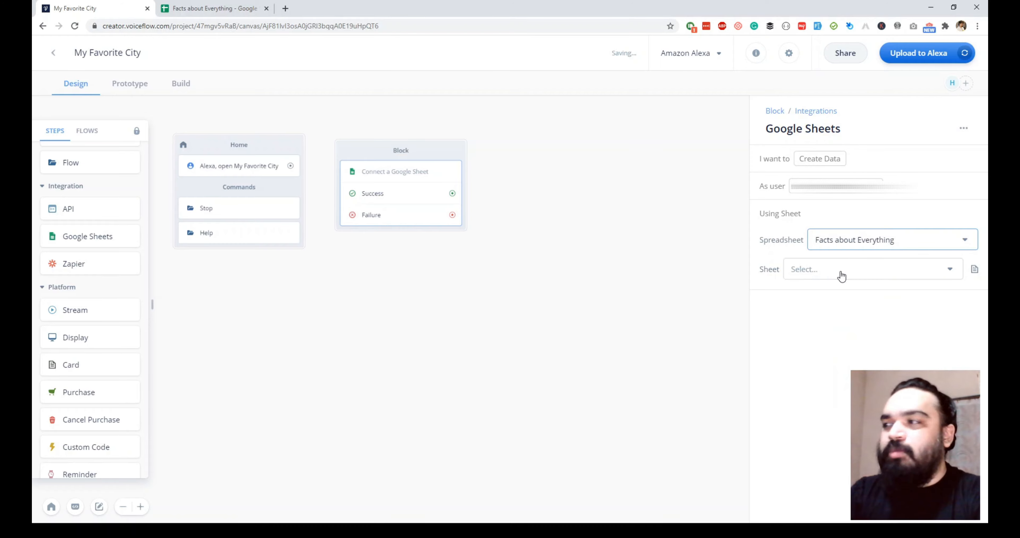
{"action": "left_click", "coordinate": [841, 275]}
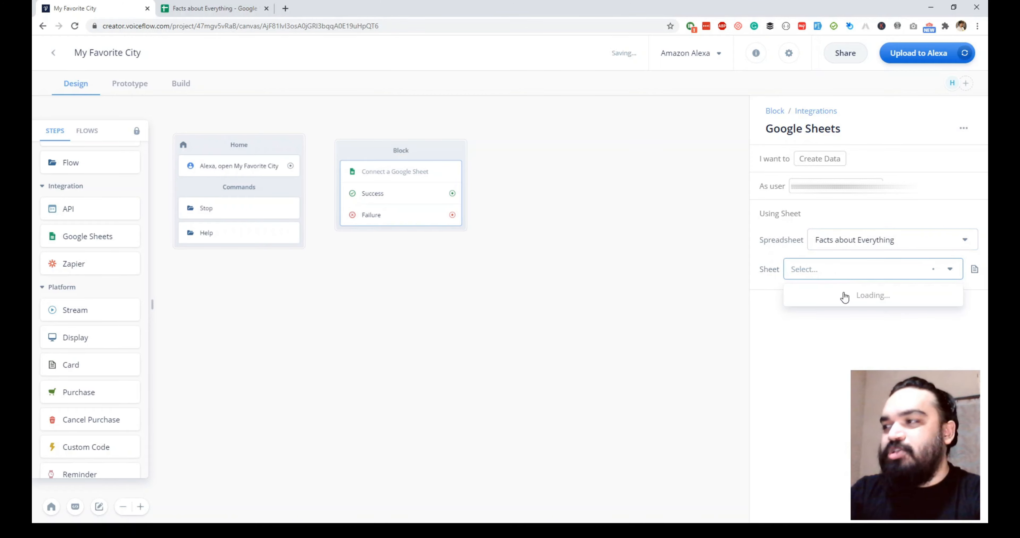
{"action": "left_click", "coordinate": [828, 315]}
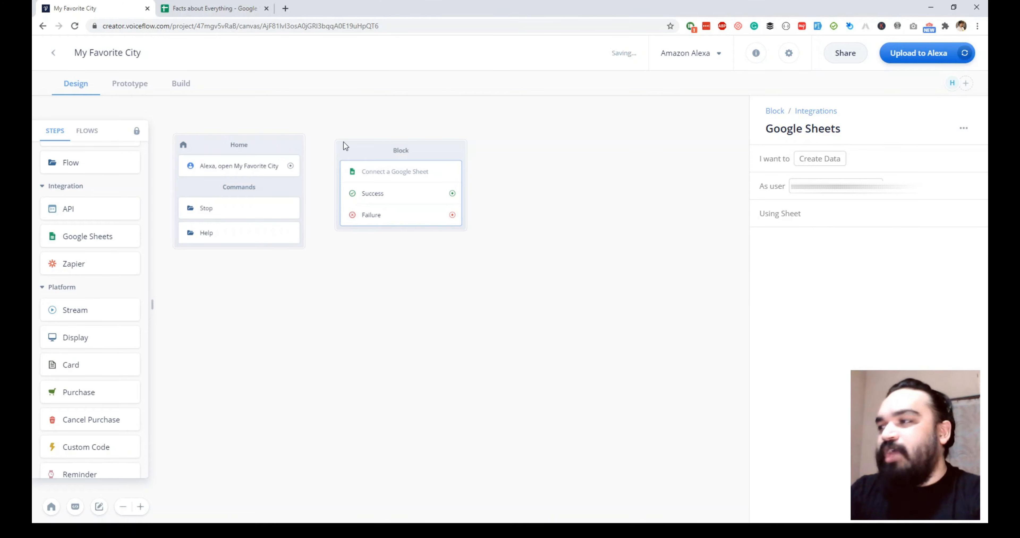
{"action": "left_click", "coordinate": [213, 8]}
Check the User and City header cells in the Favorite City sheet, then return to Voiceflow
{"action": "left_click", "coordinate": [147, 426]}
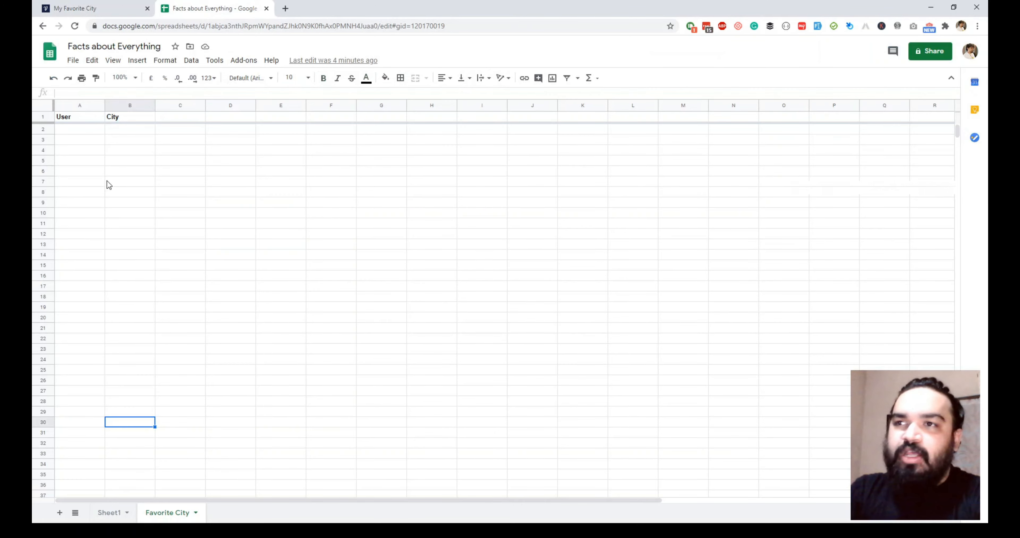
{"action": "left_click_drag", "start_coordinate": [83, 118], "coordinate": [147, 119]}
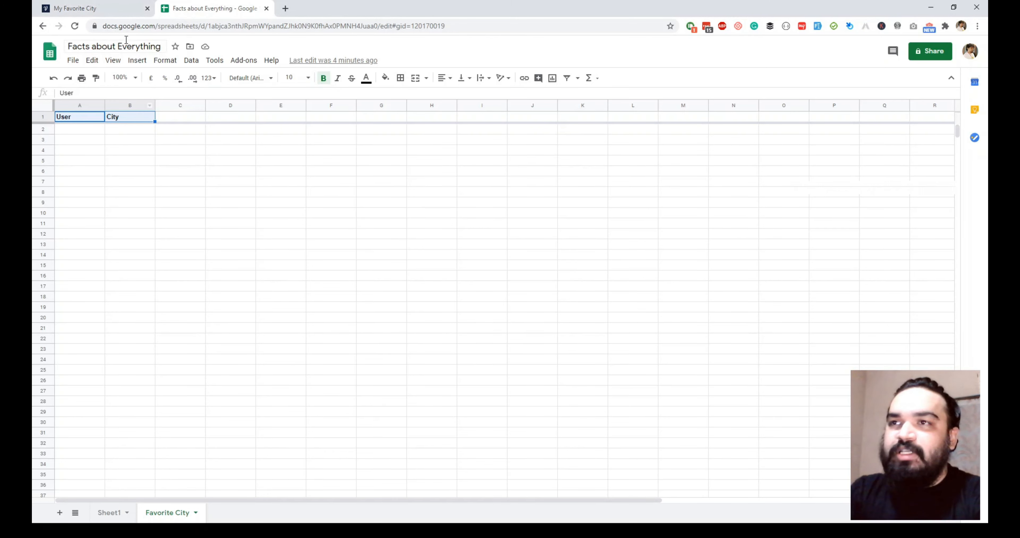
{"action": "left_click", "coordinate": [118, 8]}
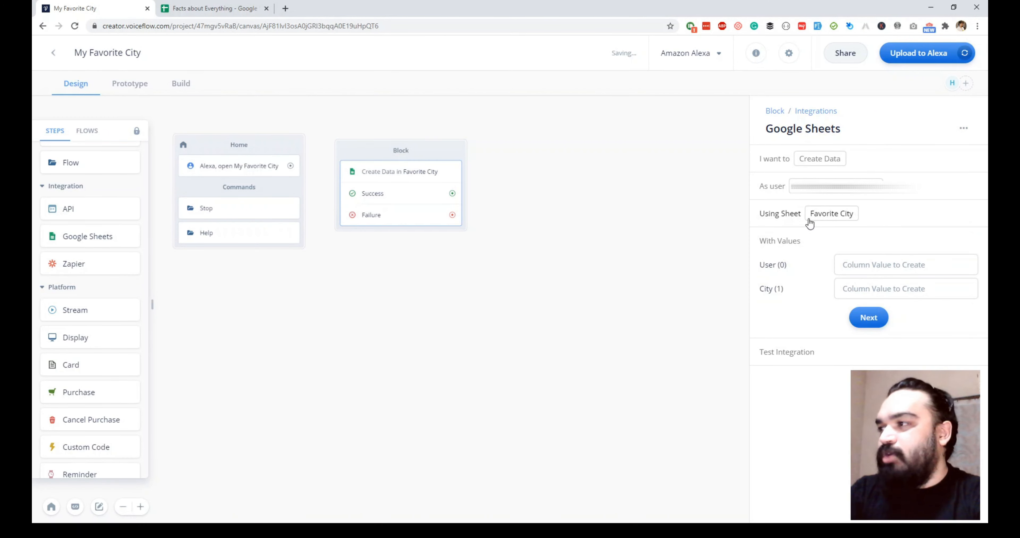
Review the Create Data settings and expand the User and City value fields
{"action": "left_click", "coordinate": [775, 217]}
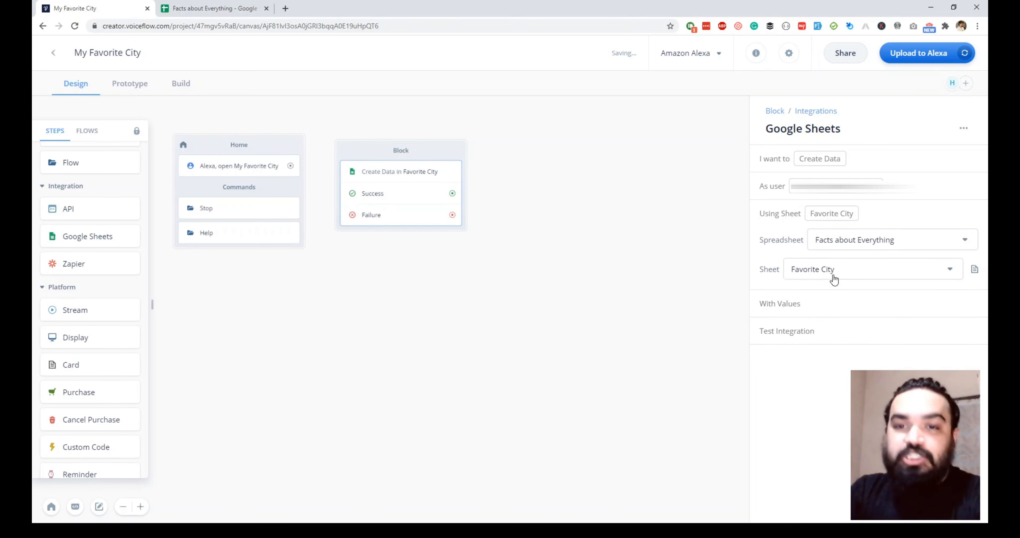
{"action": "left_click", "coordinate": [794, 308]}
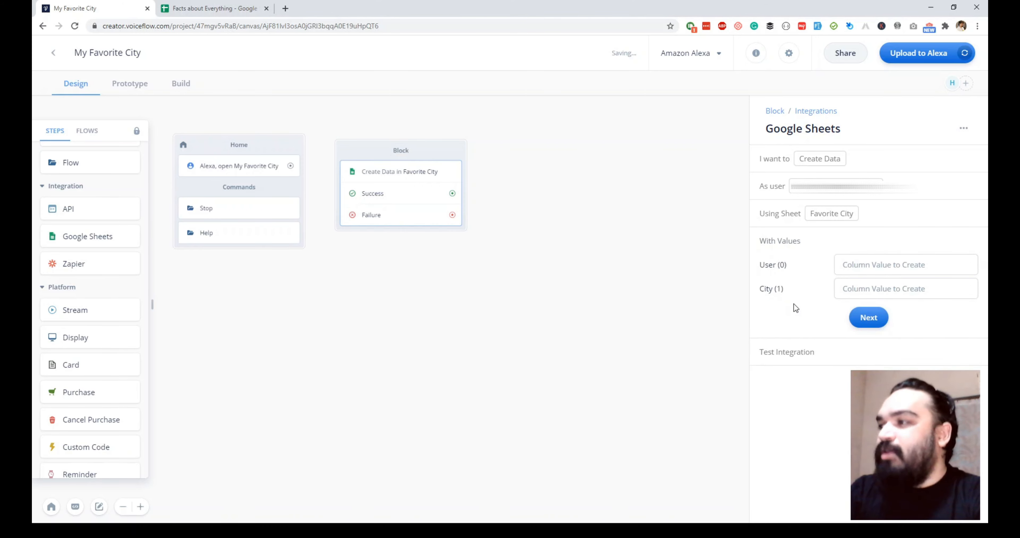
{"action": "left_click", "coordinate": [874, 261]}
{"action": "left_click", "coordinate": [860, 287]}
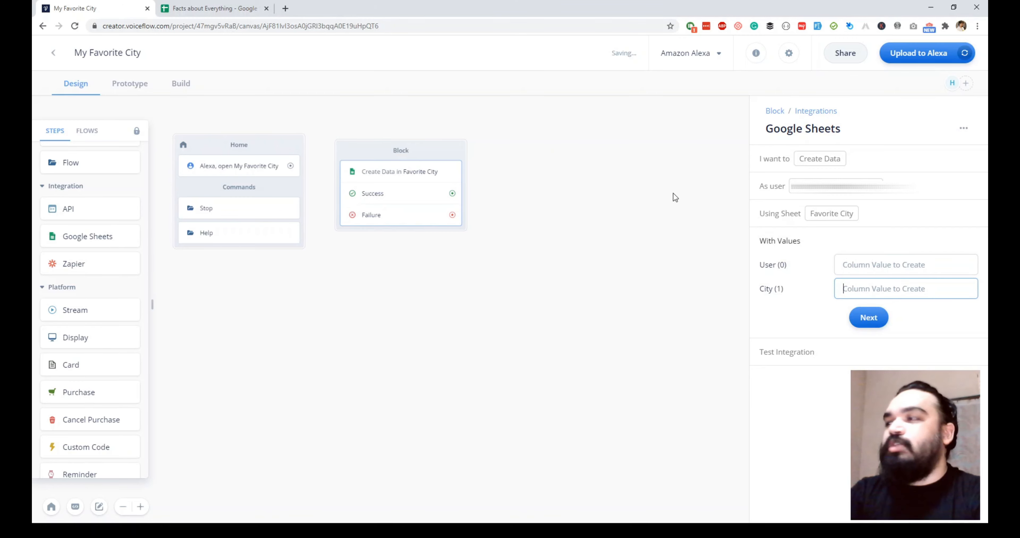
Move the Google Sheets block down-right and drop a new Speak block onto the canvas
{"action": "left_click_drag", "start_coordinate": [443, 148], "coordinate": [574, 264]}
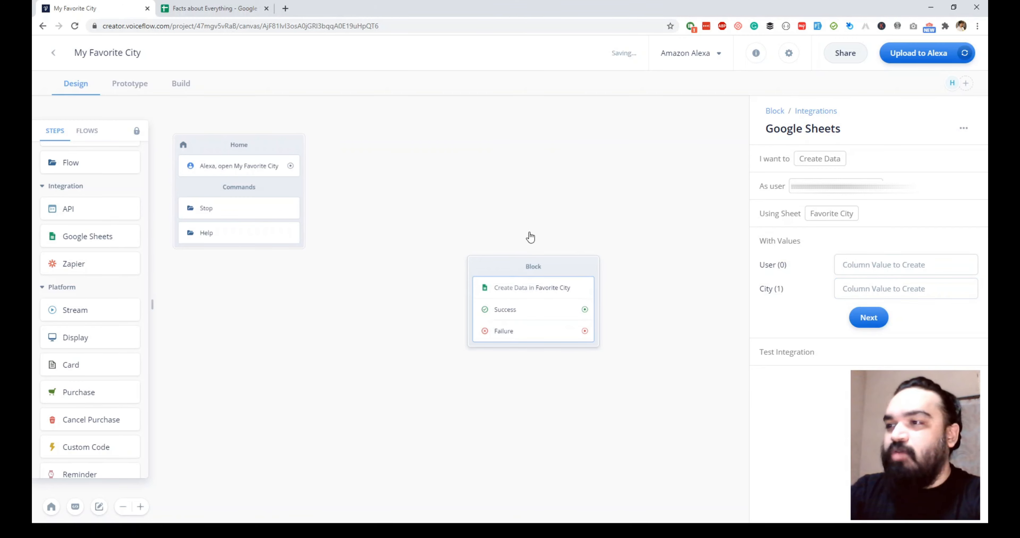
{"action": "left_click_drag", "start_coordinate": [491, 263], "coordinate": [502, 277]}
{"action": "left_click_drag", "start_coordinate": [529, 256], "coordinate": [535, 254]}
{"action": "left_click", "coordinate": [531, 251]}
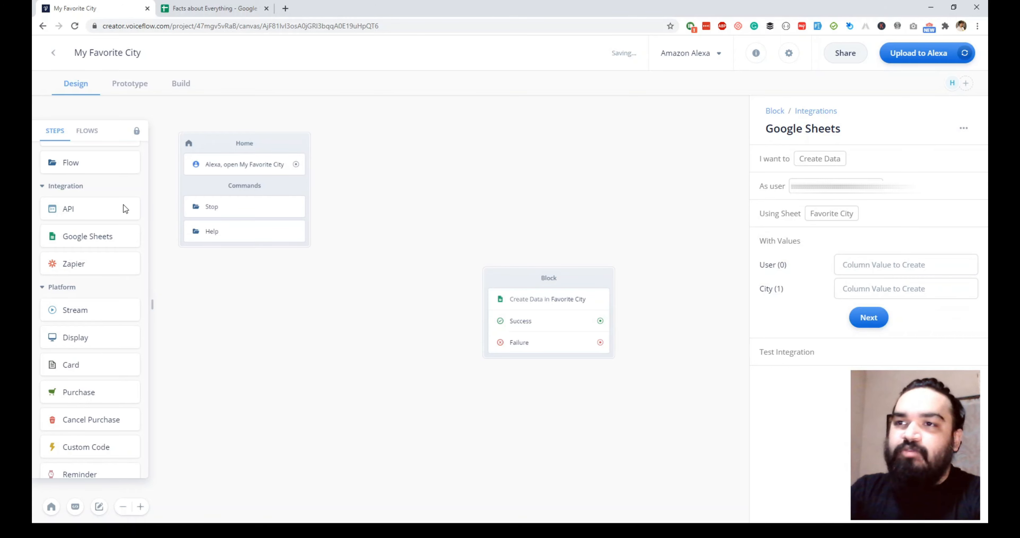
{"action": "scroll", "coordinate": [117, 185], "scroll_direction": "up", "scroll_amount": 3}
{"action": "scroll", "coordinate": [117, 186], "scroll_direction": "up", "scroll_amount": 5}
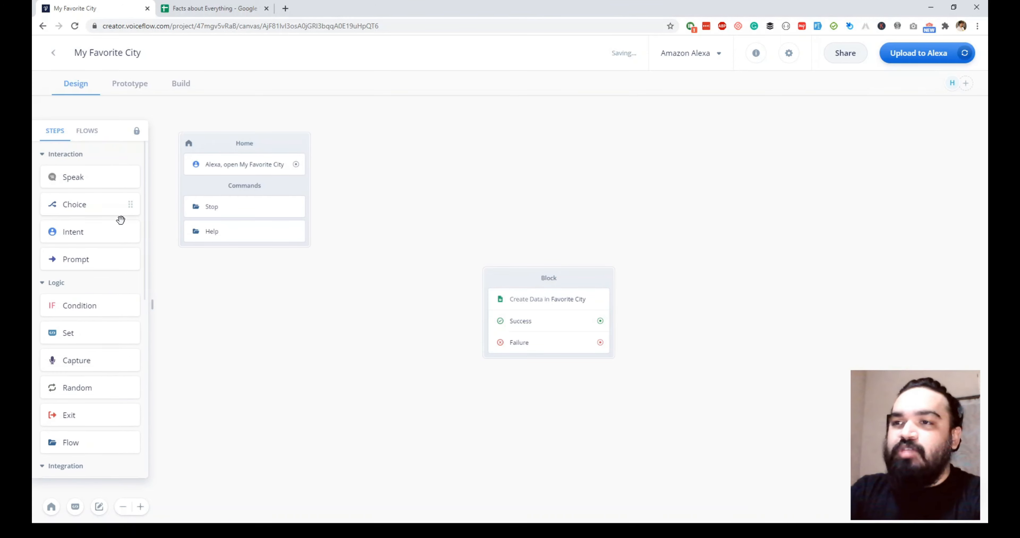
{"action": "scroll", "coordinate": [121, 219], "scroll_direction": "down", "scroll_amount": 10}
{"action": "scroll", "coordinate": [119, 195], "scroll_direction": "up", "scroll_amount": 7}
{"action": "scroll", "coordinate": [109, 220], "scroll_direction": "up", "scroll_amount": 5}
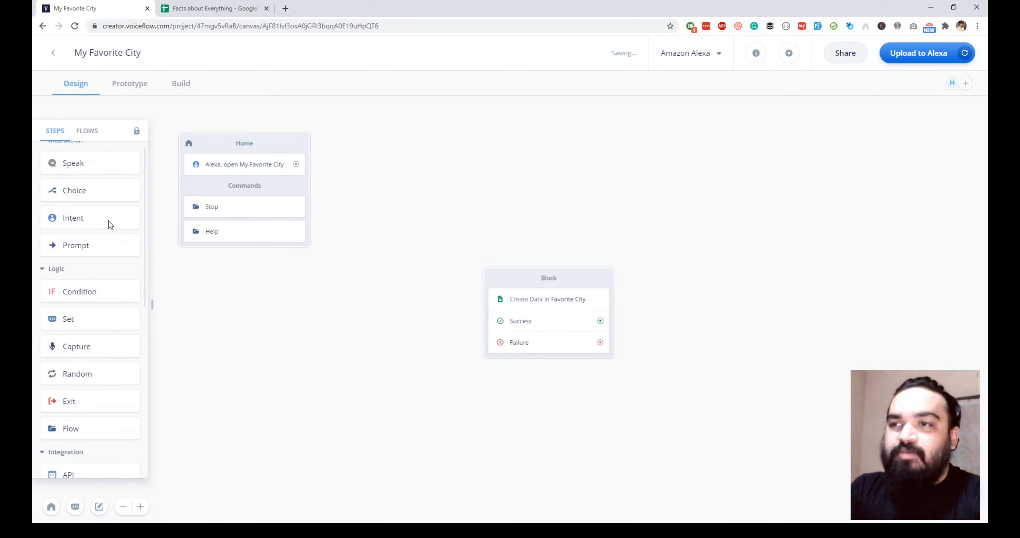
{"action": "left_click_drag", "start_coordinate": [91, 178], "coordinate": [474, 142]}
Set the Speak block's Alexa prompt to 'Hey! What's your favorite city?'
{"action": "left_click", "coordinate": [888, 189]}
{"action": "type", "text": "Hey! What's you"}
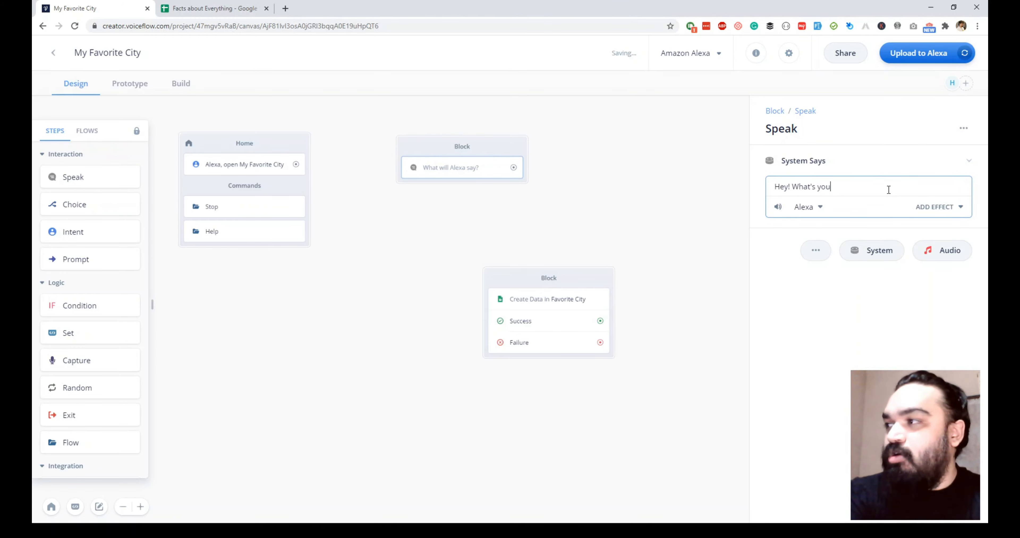
{"action": "type", "text": "t"}
{"action": "key", "text": "BackSpace"}
{"action": "type", "text": "r favor"}
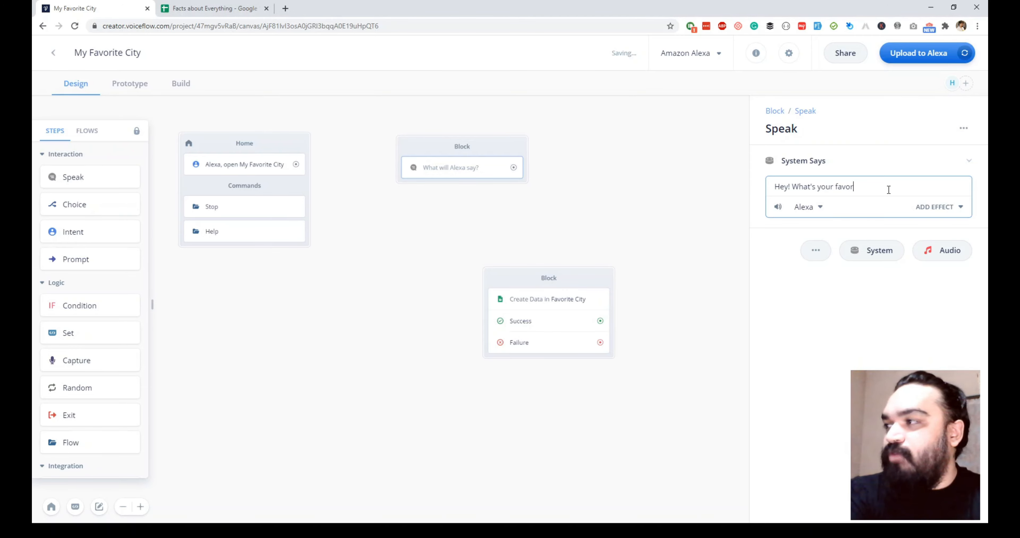
{"action": "type", "text": "ite city?"}
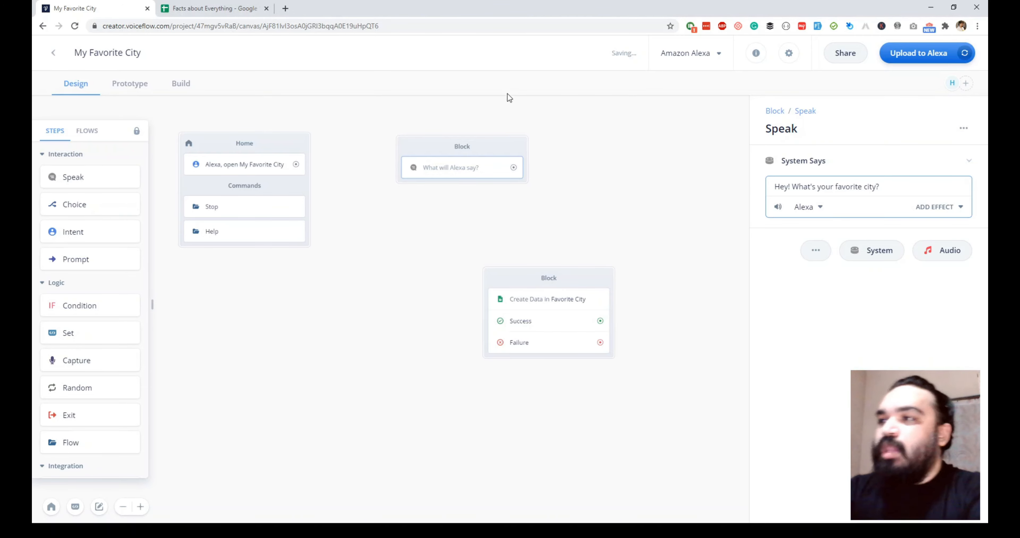
{"action": "left_click", "coordinate": [550, 212]}
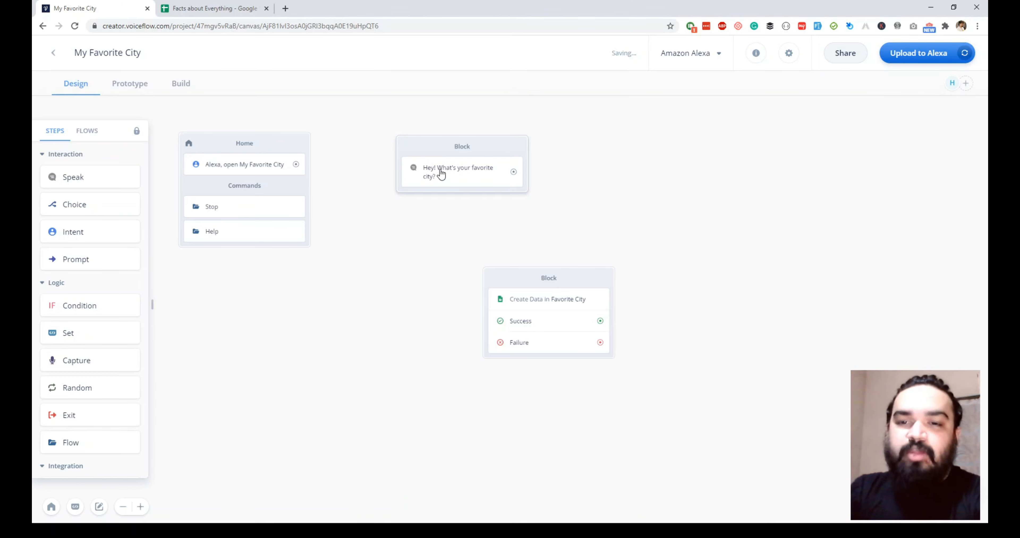
Link the Home block to the Speak block and add a Capture step after the question
{"action": "left_click_drag", "start_coordinate": [560, 277], "coordinate": [601, 251]}
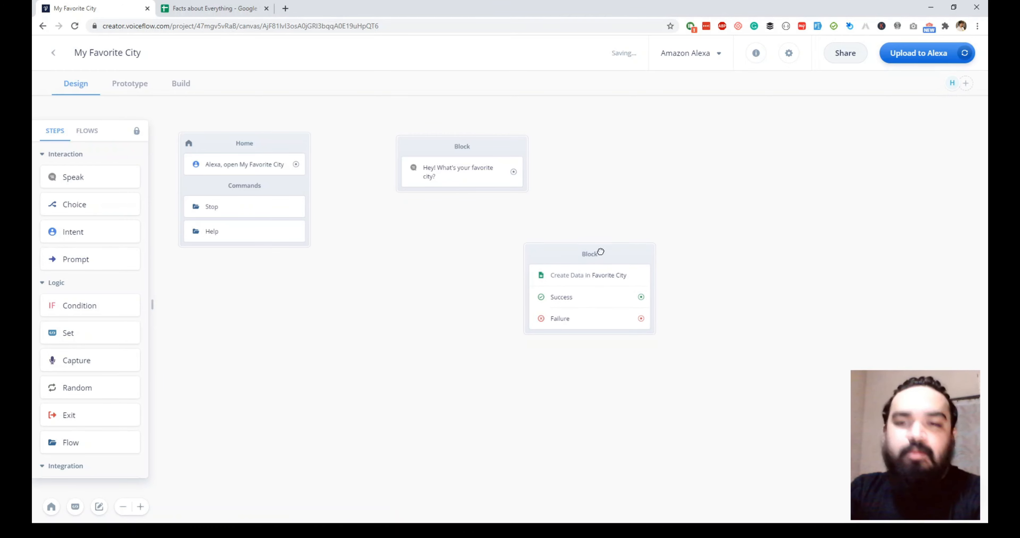
{"action": "left_click_drag", "start_coordinate": [296, 165], "coordinate": [396, 168]}
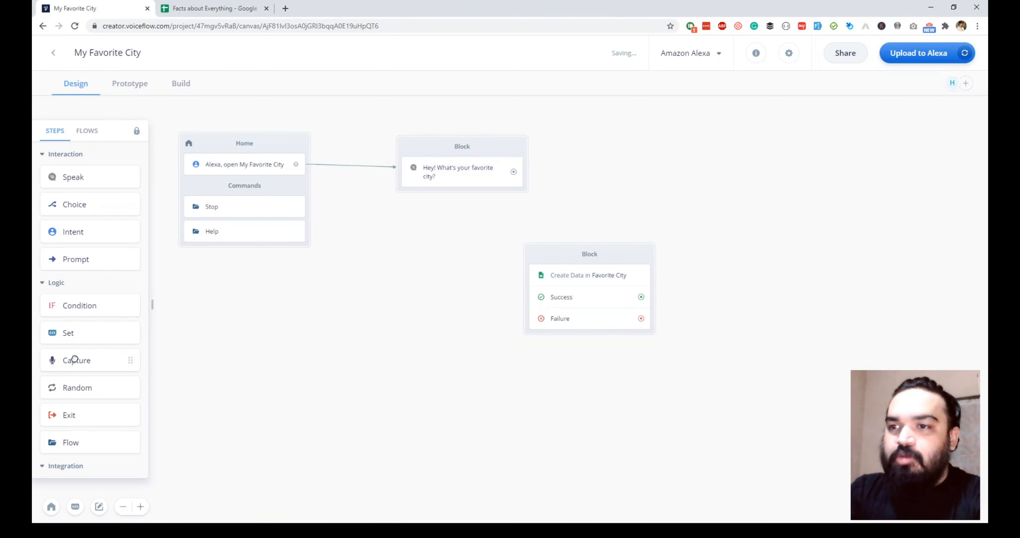
{"action": "left_click_drag", "start_coordinate": [75, 359], "coordinate": [444, 199]}
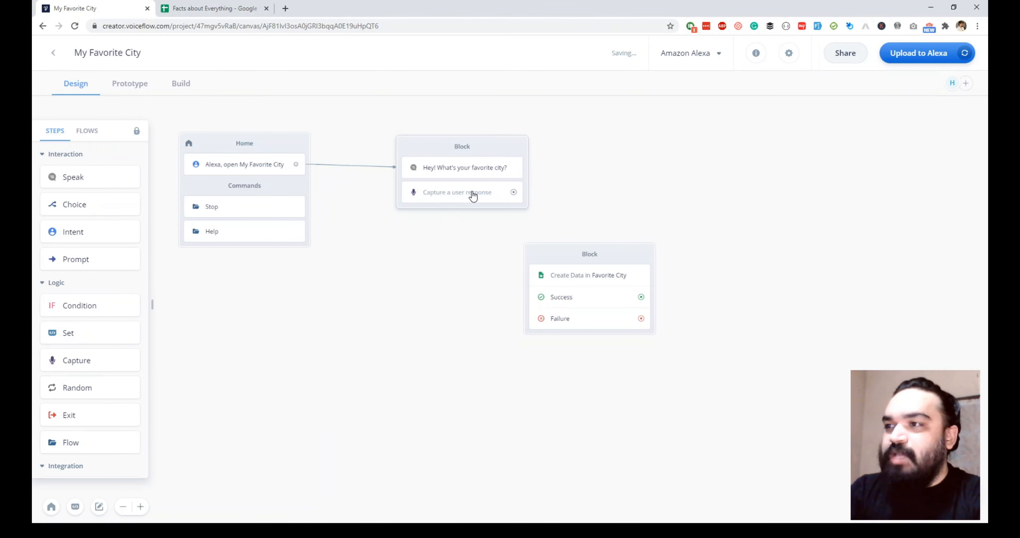
{"action": "left_click", "coordinate": [472, 195]}
Capture a City answer into new variable user_city and link it to the sheet block
{"action": "left_click", "coordinate": [803, 183]}
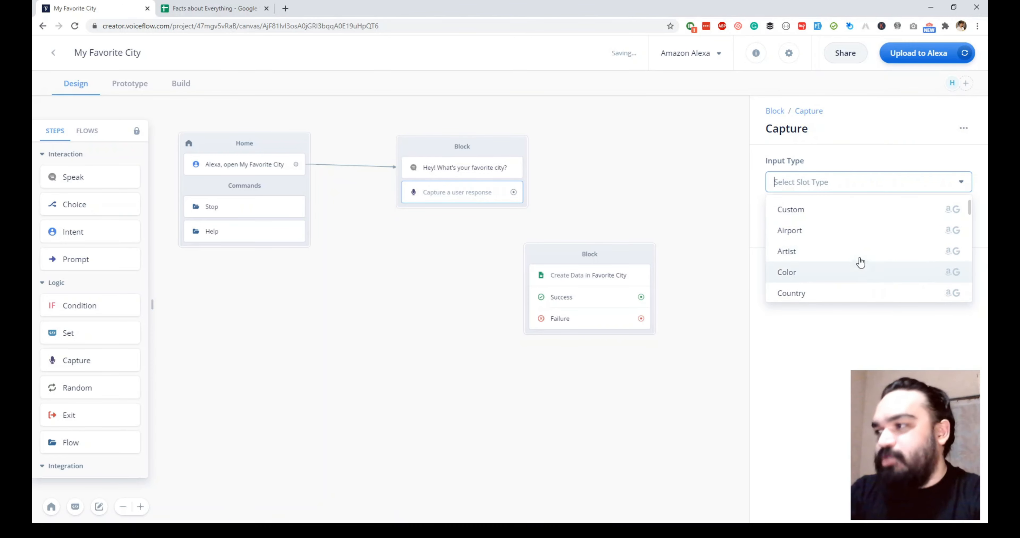
{"action": "scroll", "coordinate": [871, 259], "scroll_direction": "down", "scroll_amount": 15}
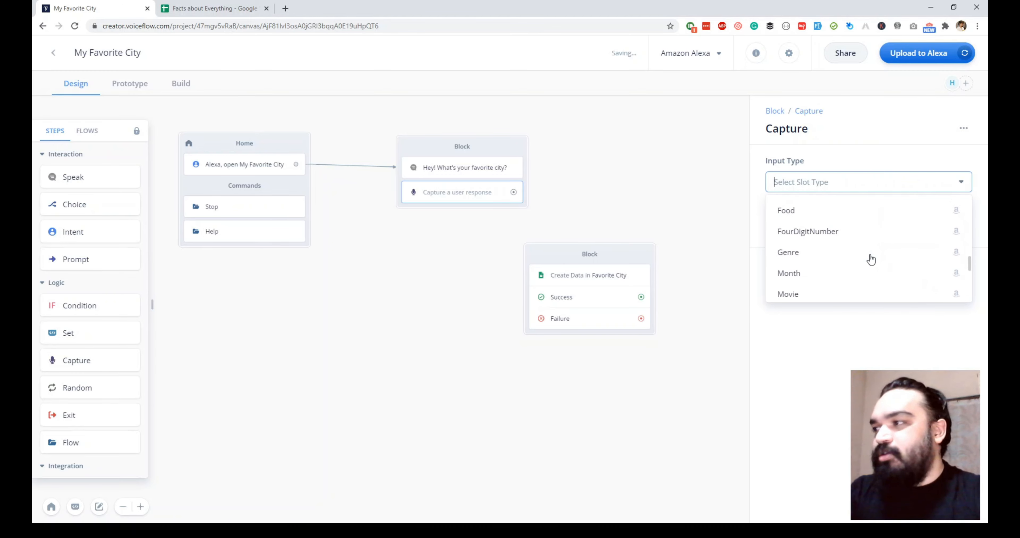
{"action": "scroll", "coordinate": [871, 259], "scroll_direction": "up", "scroll_amount": 12}
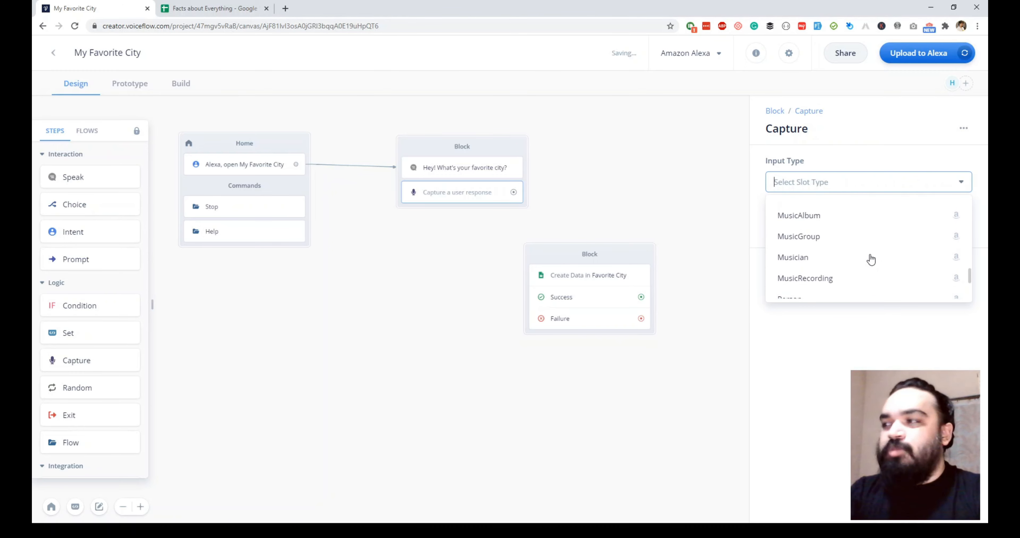
{"action": "scroll", "coordinate": [869, 258], "scroll_direction": "down", "scroll_amount": 3}
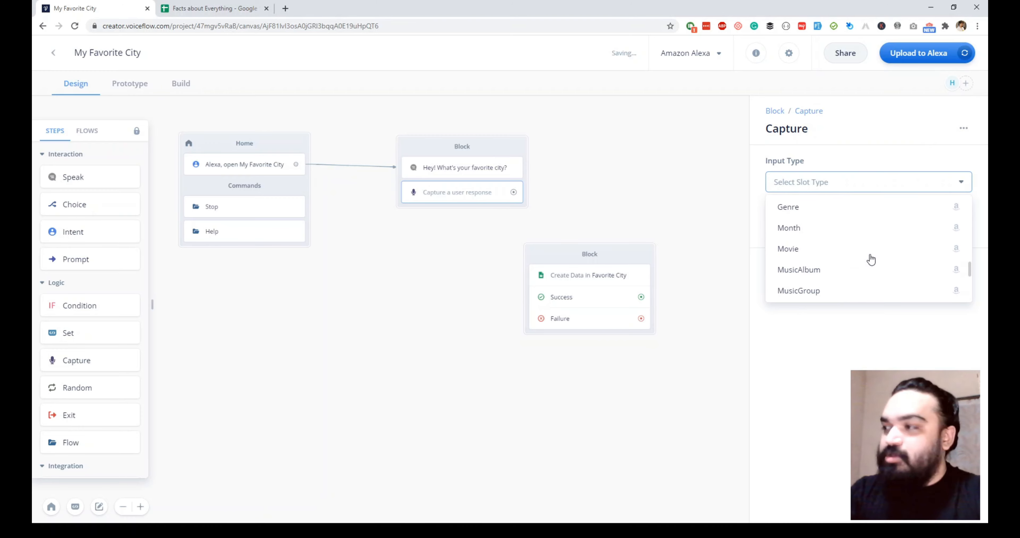
{"action": "scroll", "coordinate": [835, 212], "scroll_direction": "up", "scroll_amount": 6}
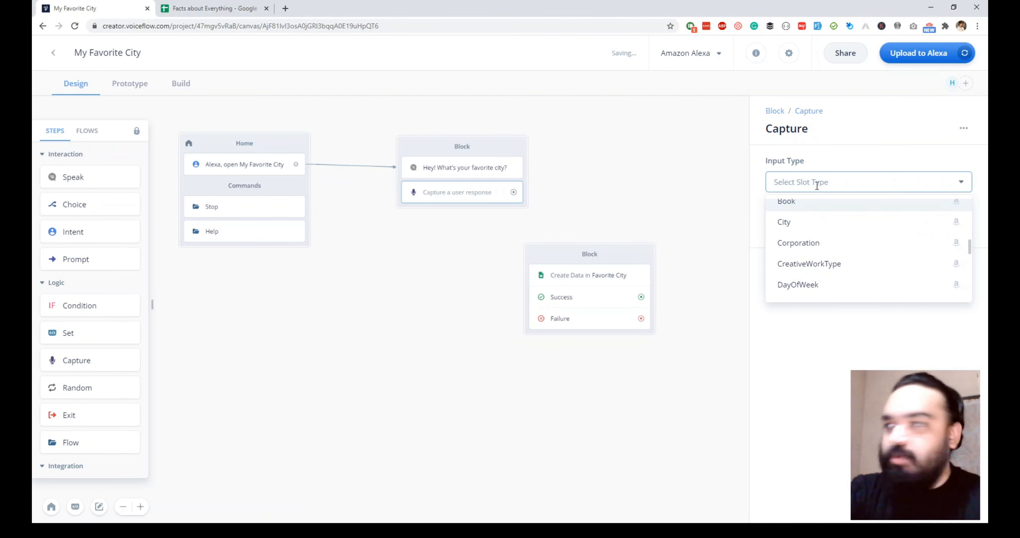
{"action": "left_click", "coordinate": [831, 222]}
{"action": "left_click", "coordinate": [834, 224]}
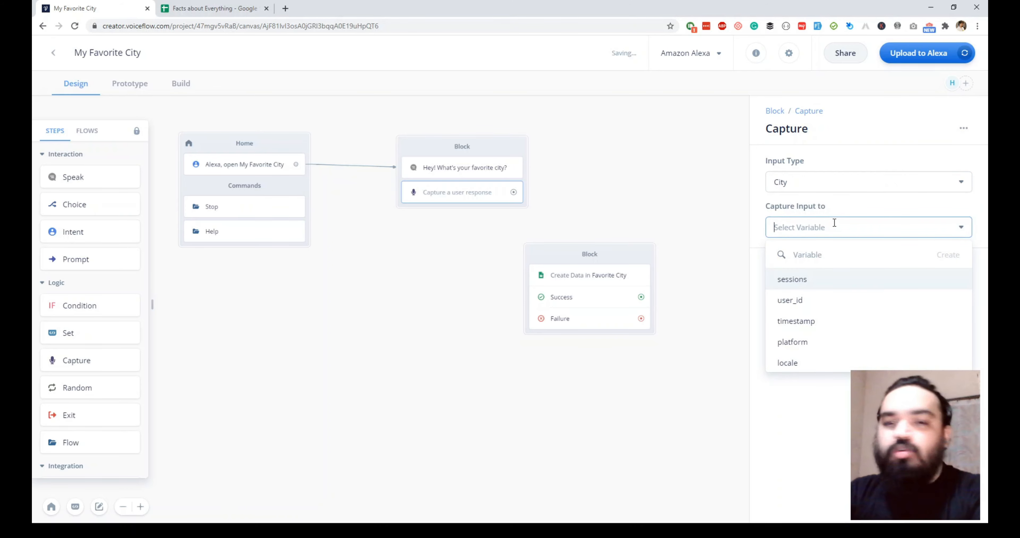
{"action": "type", "text": "user_city"}
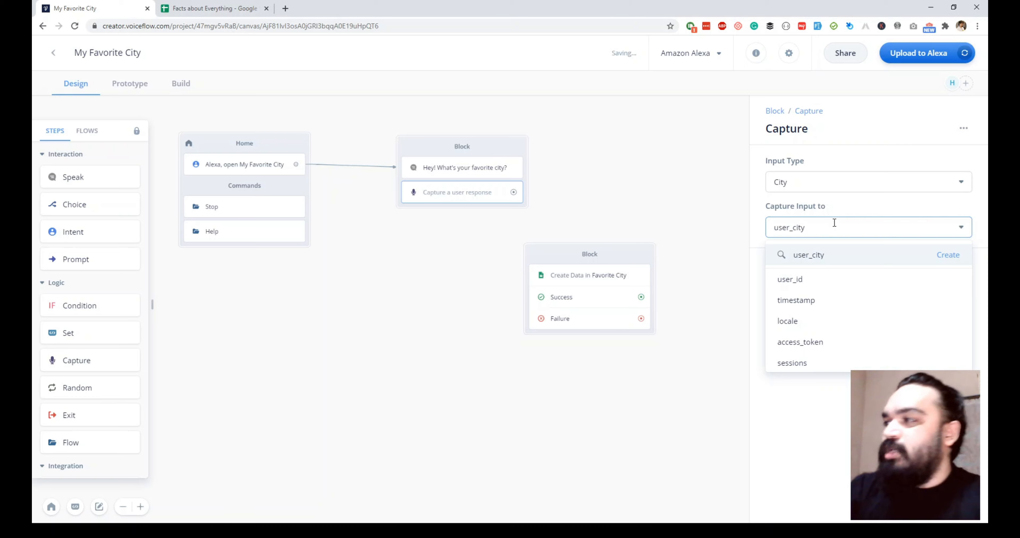
{"action": "left_click", "coordinate": [951, 256]}
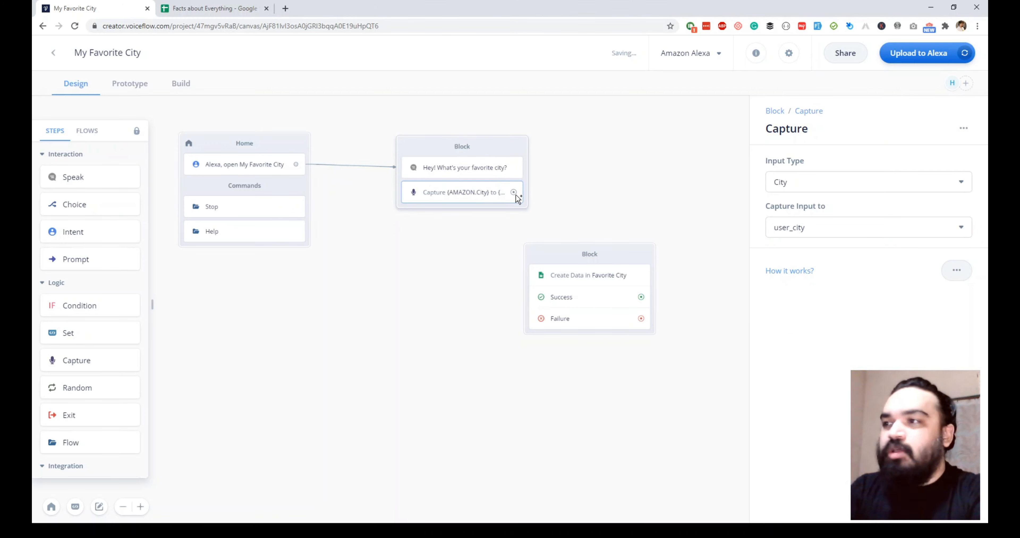
{"action": "left_click_drag", "start_coordinate": [514, 192], "coordinate": [585, 298]}
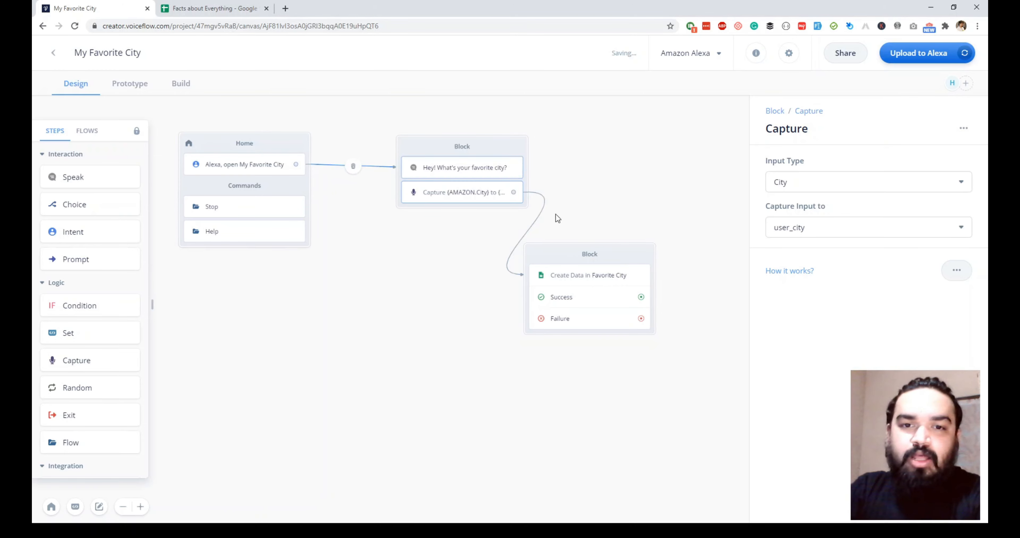
{"action": "left_click_drag", "start_coordinate": [610, 259], "coordinate": [671, 143]}
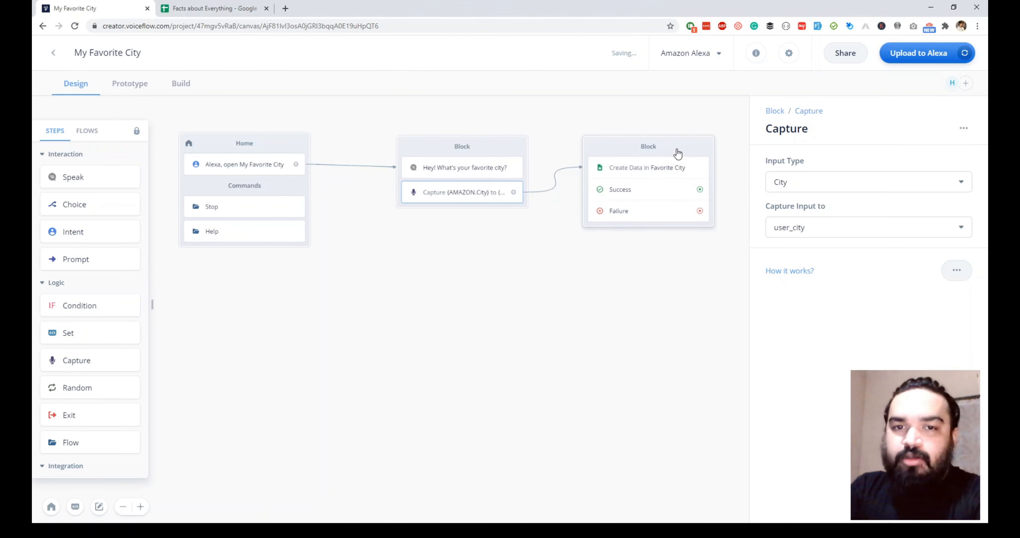
Connect the Success port to a new Speak block saying 'Your favorite city is {user_city}'
{"action": "left_click", "coordinate": [661, 144]}
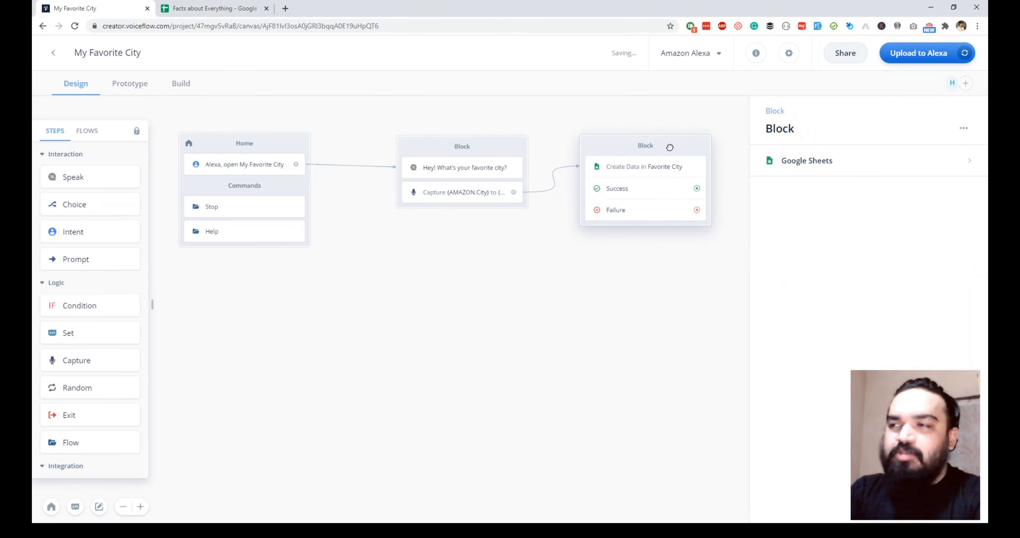
{"action": "left_click_drag", "start_coordinate": [75, 176], "coordinate": [534, 275]}
{"action": "left_click_drag", "start_coordinate": [695, 188], "coordinate": [483, 310]}
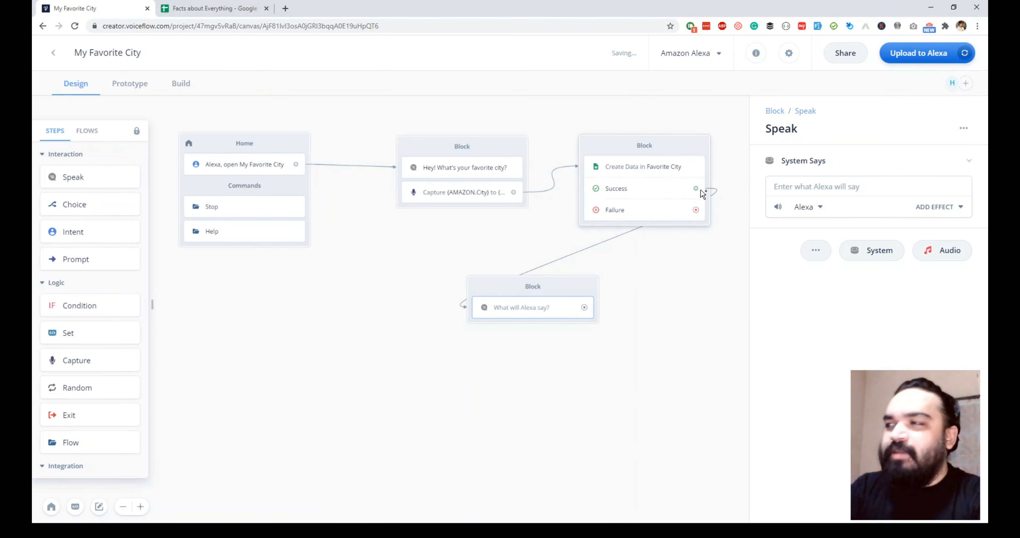
{"action": "left_click", "coordinate": [852, 192]}
{"action": "type", "text": "Your"}
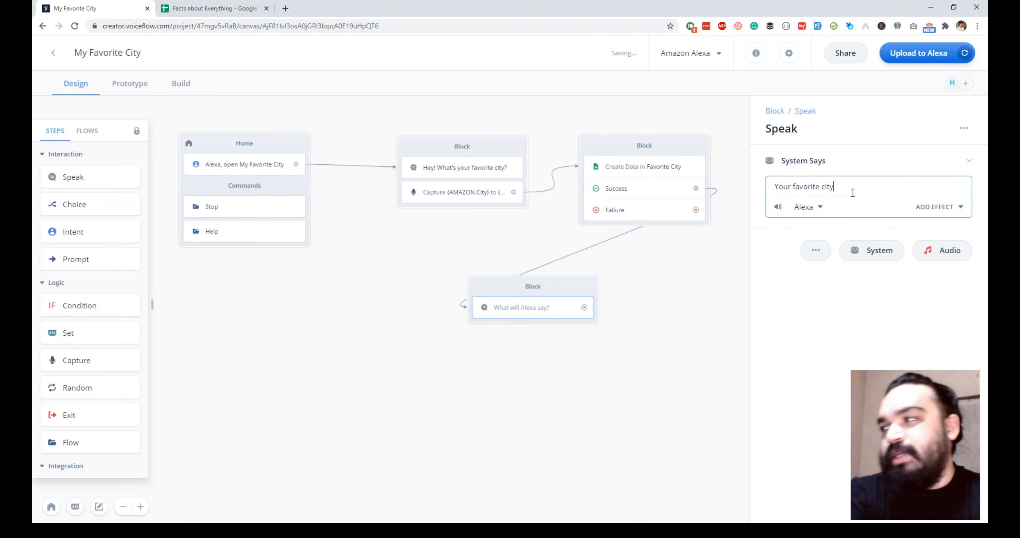
{"action": "type", "text": "favorite city is {user"}
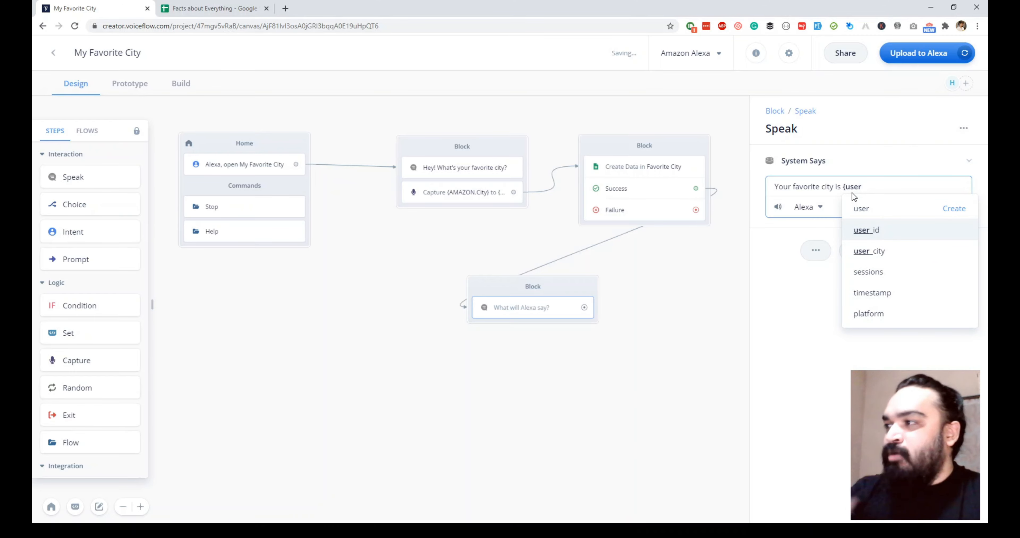
{"action": "key", "text": "Down"}
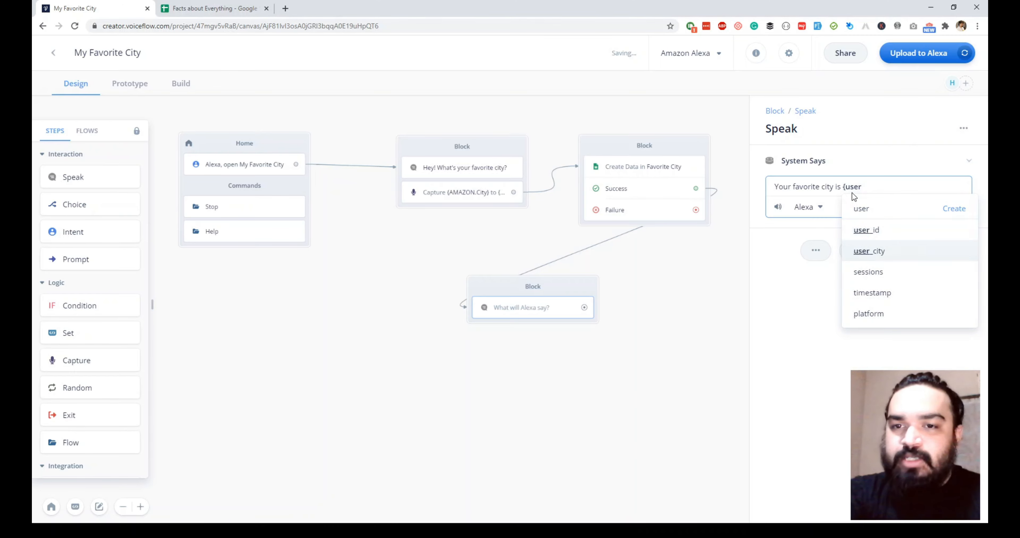
{"action": "key", "text": "Return"}
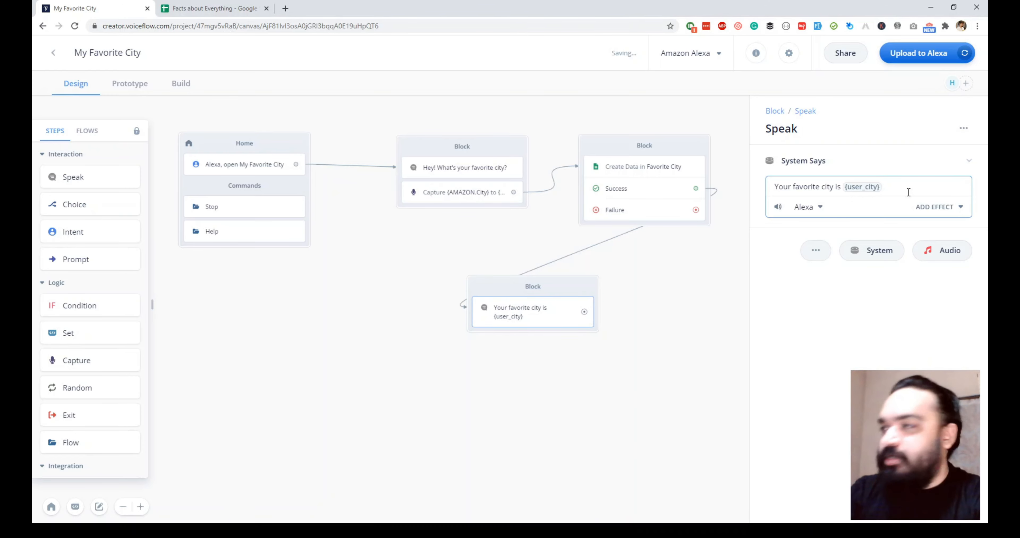
{"action": "left_click", "coordinate": [646, 315]}
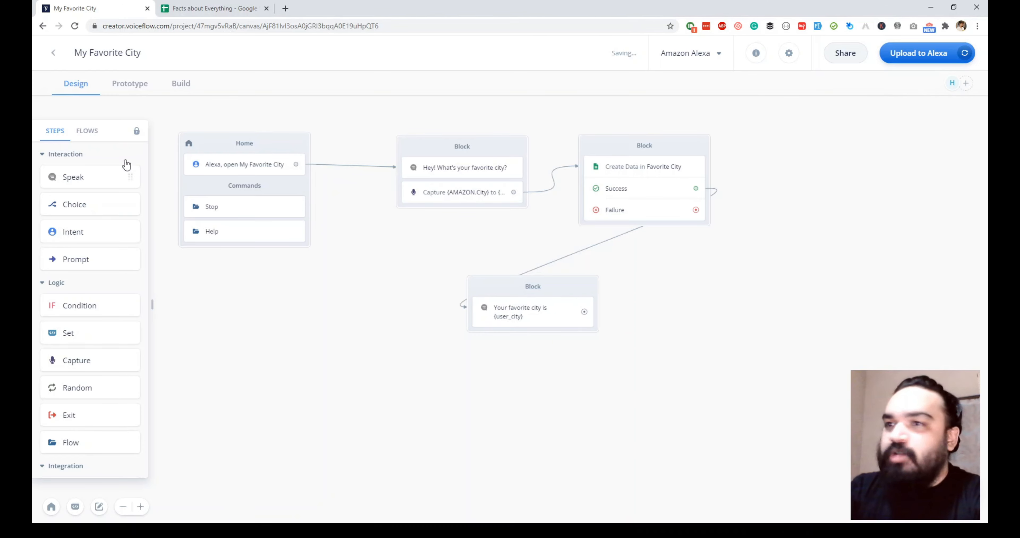
{"action": "left_click_drag", "start_coordinate": [83, 177], "coordinate": [540, 377]}
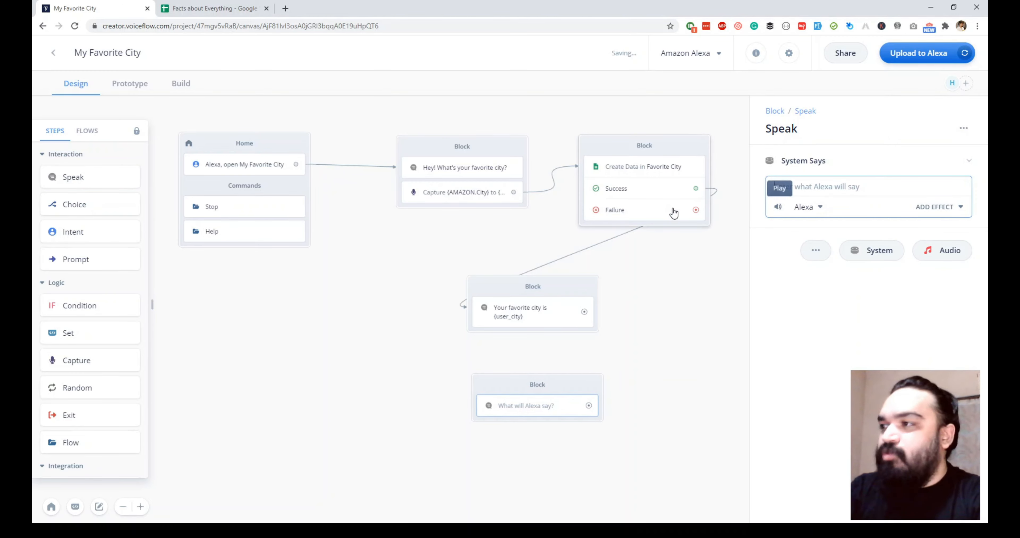
Connect Failure to a Speak block saying 'Please try again!' and align both replies beside the sheet block
{"action": "left_click_drag", "start_coordinate": [696, 210], "coordinate": [479, 406]}
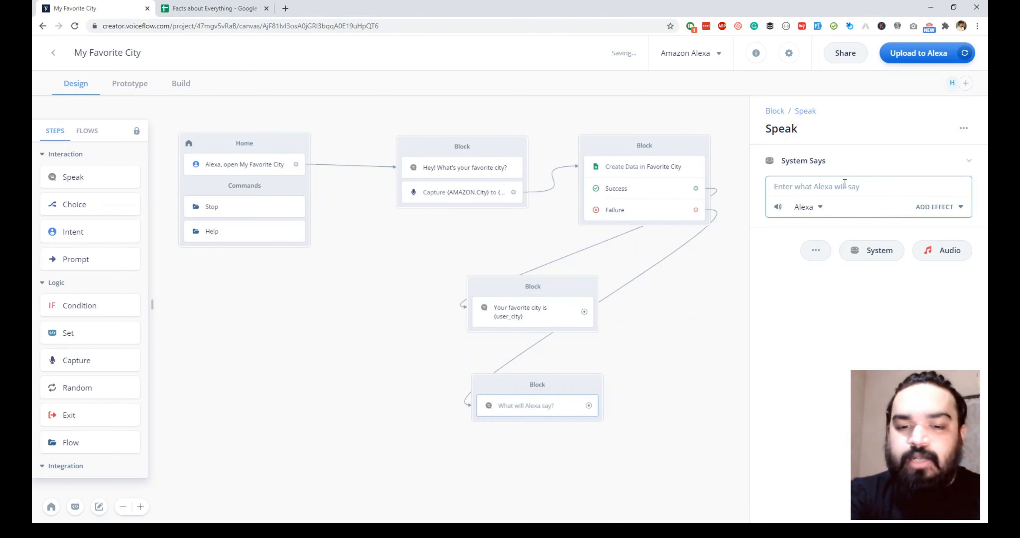
{"action": "type", "text": "Please try again!"}
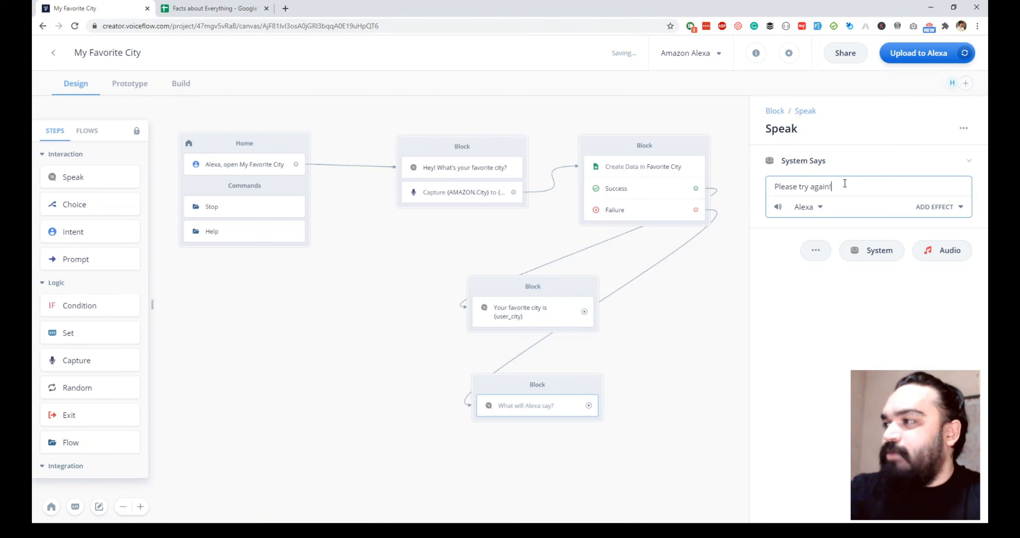
{"action": "left_click", "coordinate": [688, 315]}
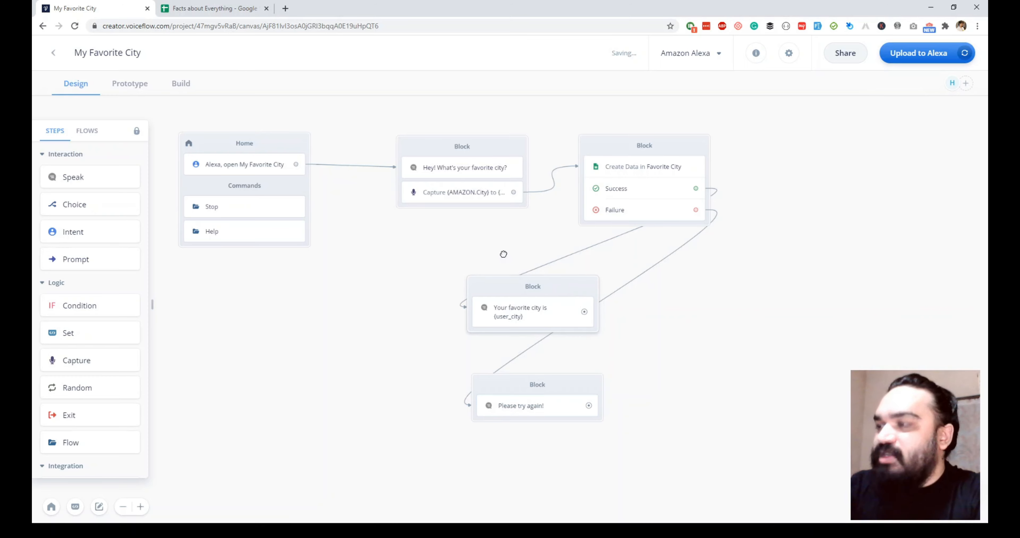
{"action": "left_click_drag", "start_coordinate": [555, 381], "coordinate": [758, 353]}
{"action": "left_click_drag", "start_coordinate": [564, 287], "coordinate": [713, 244]}
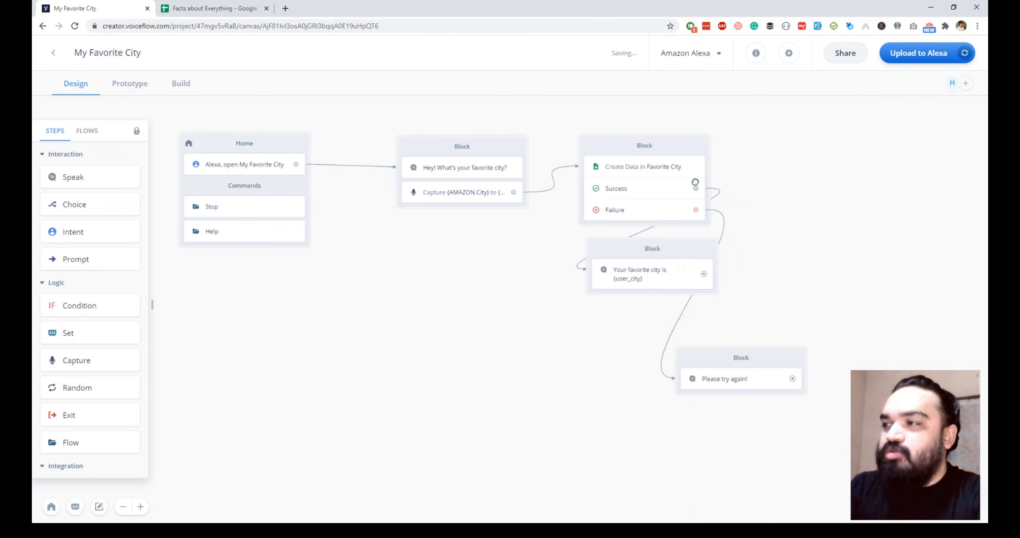
{"action": "left_click", "coordinate": [673, 180]}
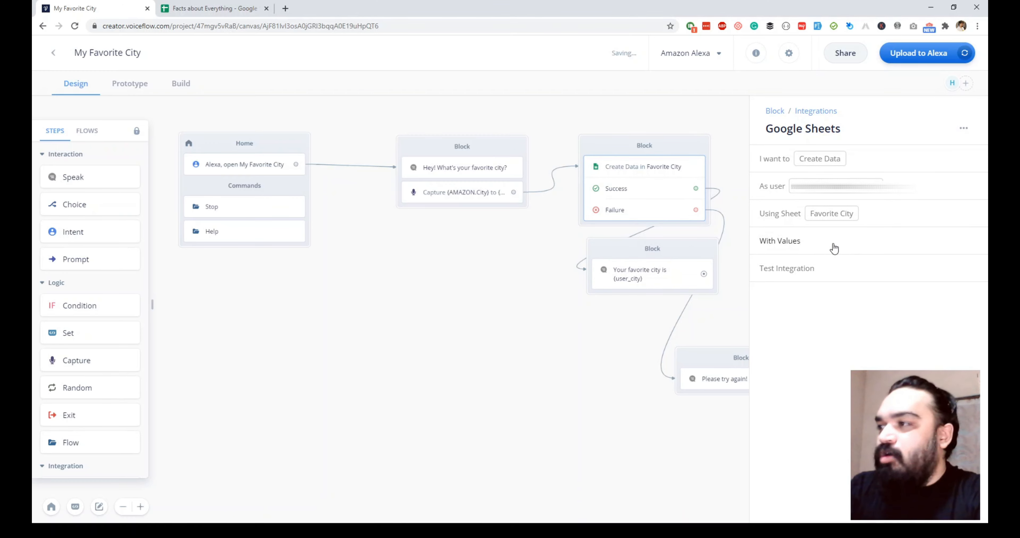
Write {user_id} into the User column (0) and {user_city} into the City column (1)
{"action": "left_click", "coordinate": [833, 248]}
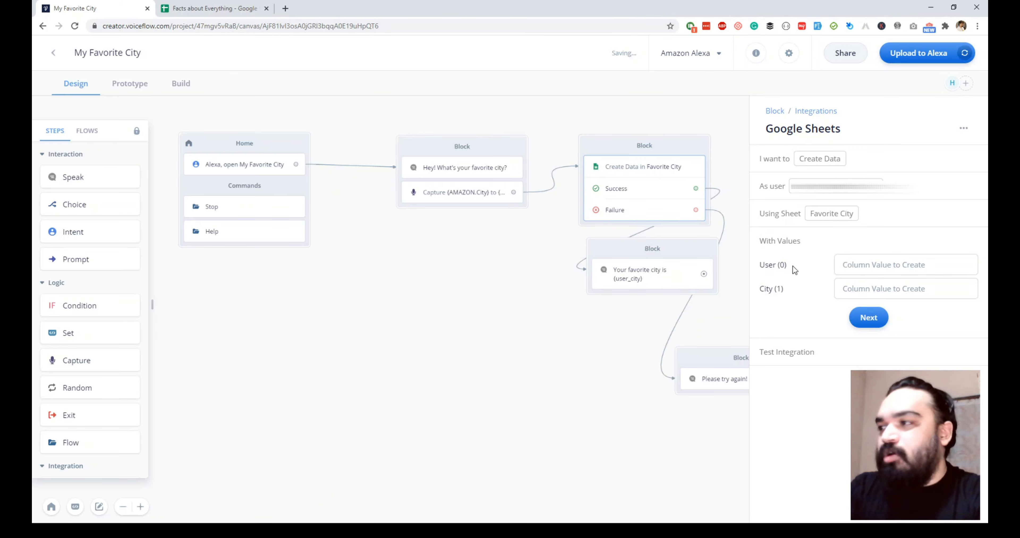
{"action": "left_click", "coordinate": [882, 264]}
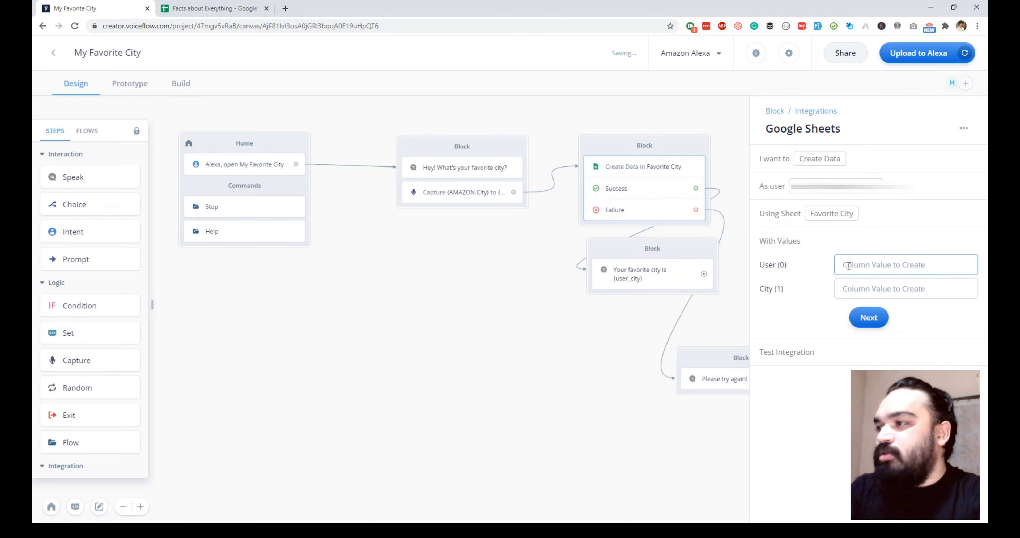
{"action": "type", "text": "{"}
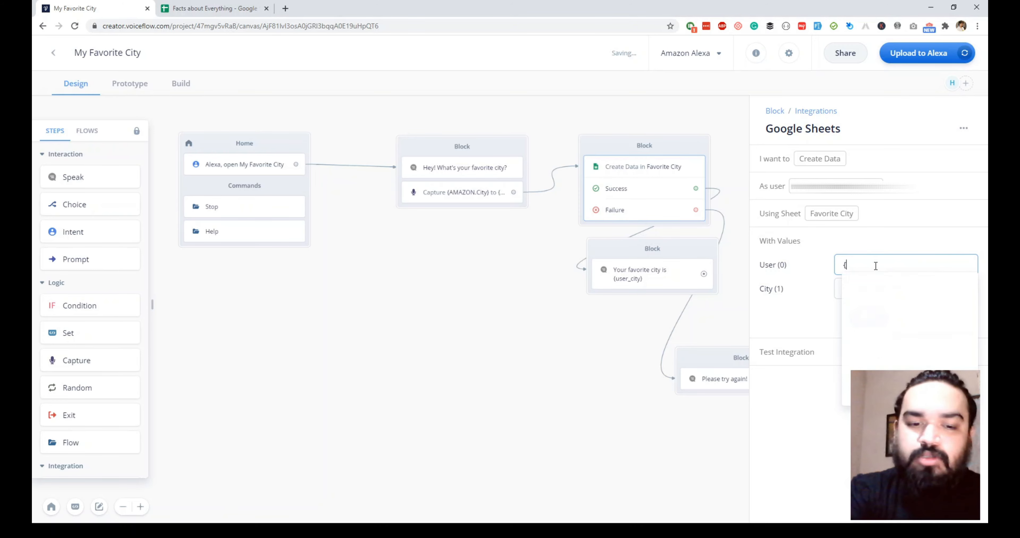
{"action": "type", "text": "user"}
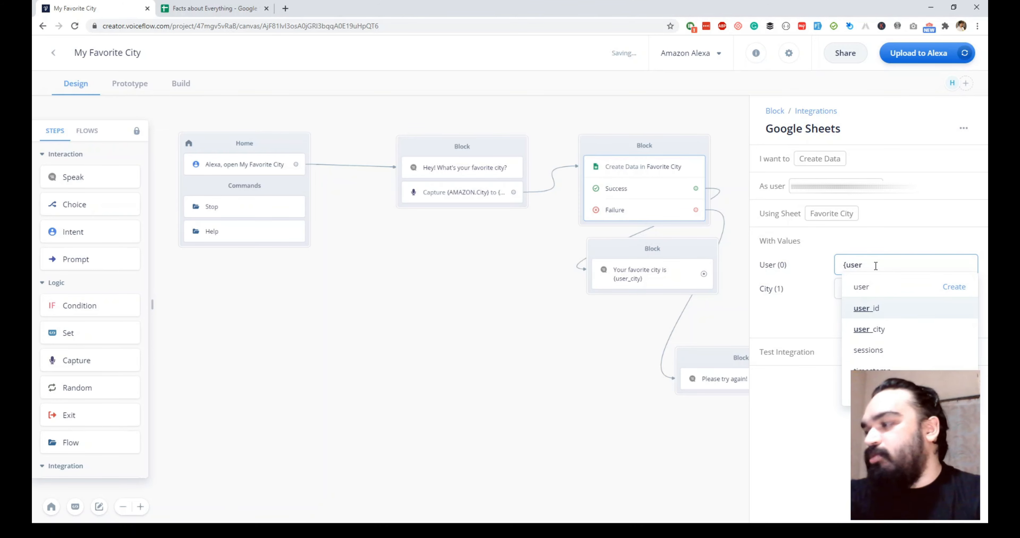
{"action": "key", "text": "Return"}
{"action": "left_click", "coordinate": [879, 290]}
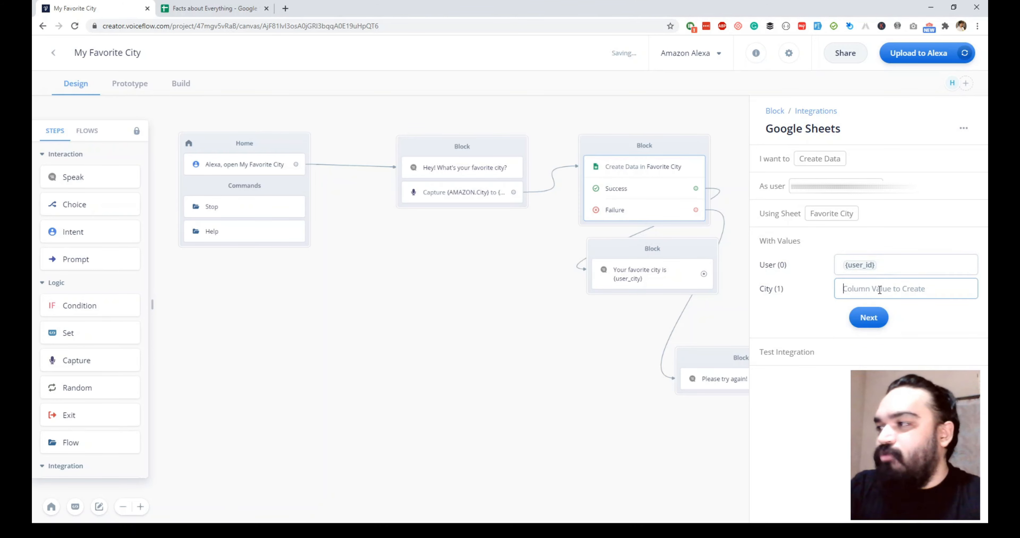
{"action": "type", "text": "{user"}
{"action": "key", "text": "Down"}
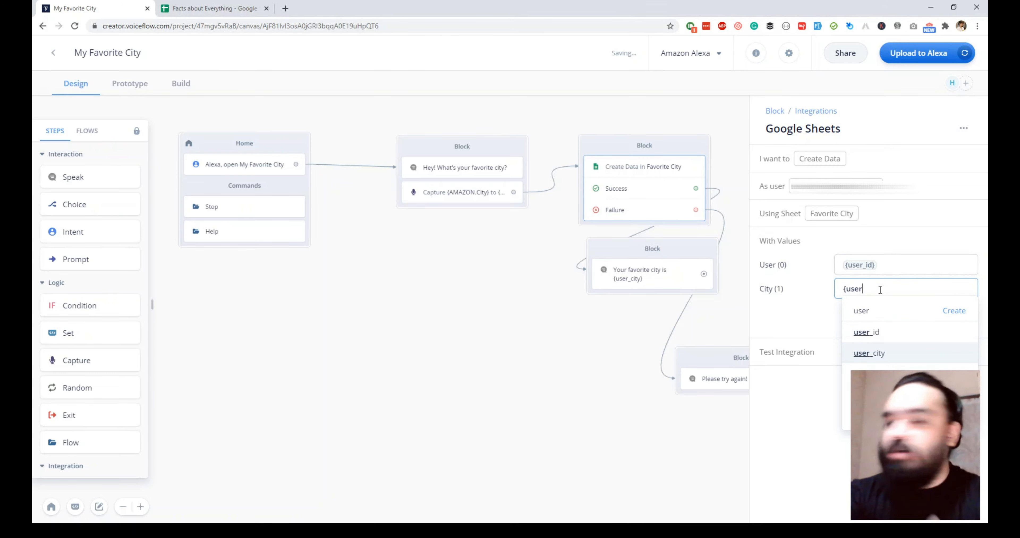
{"action": "key", "text": "Return"}
{"action": "left_click", "coordinate": [874, 313]}
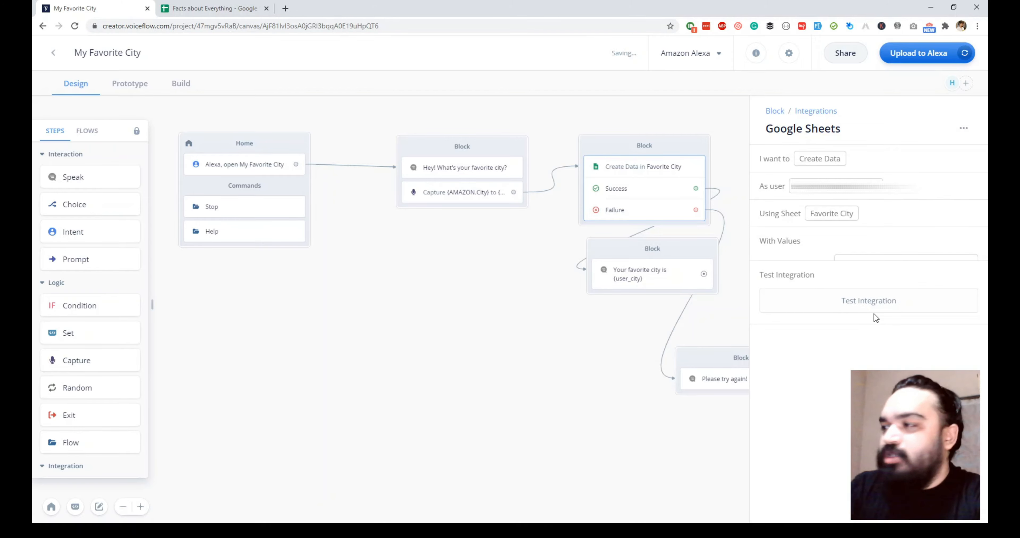
Enter a sample user name for user_id and Hyderabad for user_city as test values
{"action": "left_click", "coordinate": [877, 298]}
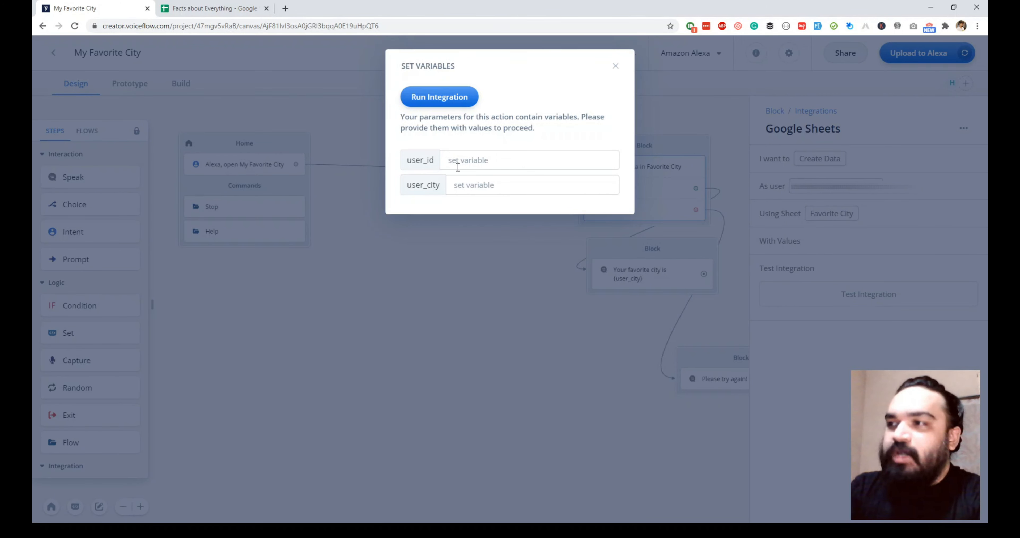
{"action": "left_click", "coordinate": [495, 163]}
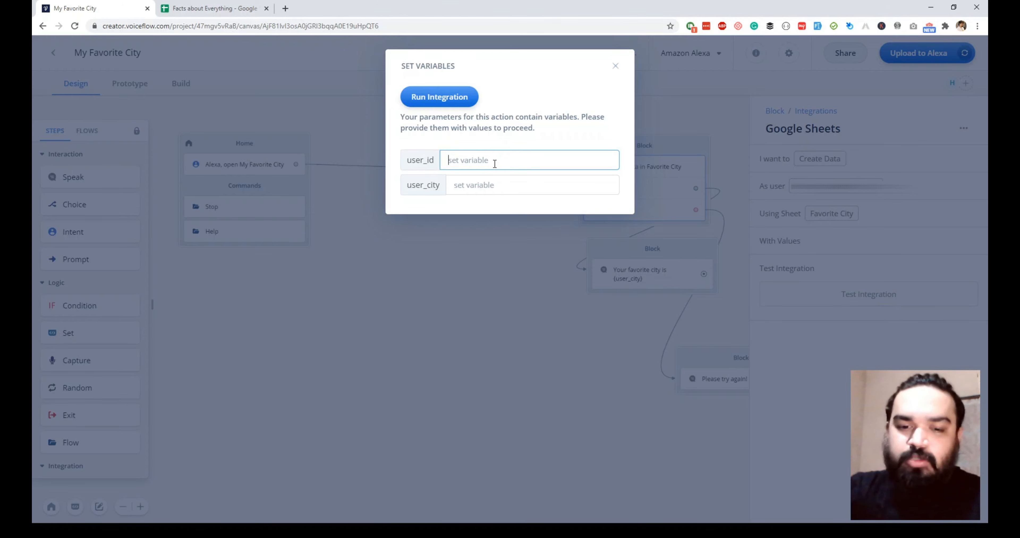
{"action": "type", "text": "Harish"}
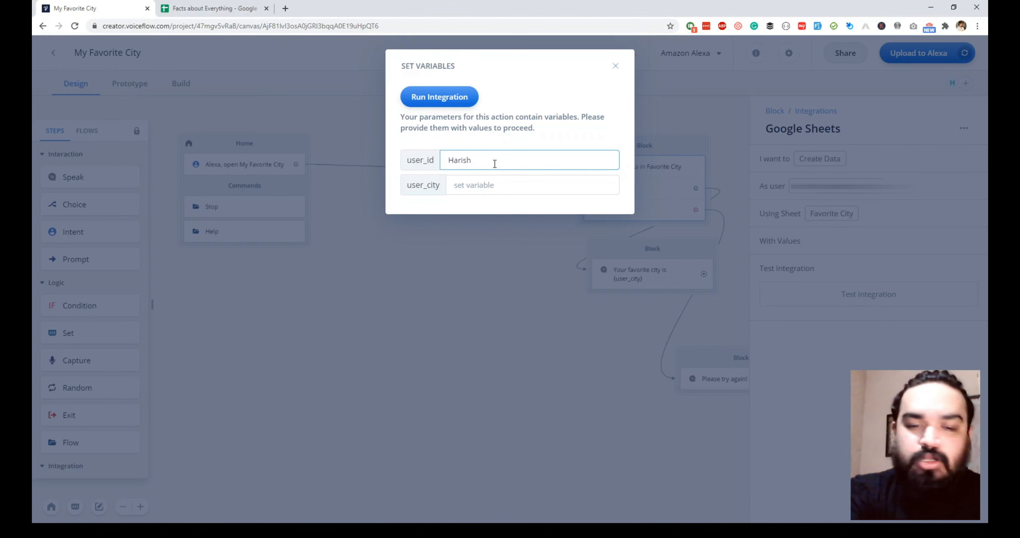
{"action": "double_click", "coordinate": [483, 168]}
{"action": "key", "text": "Tab"}
{"action": "left_click_drag", "start_coordinate": [500, 168], "coordinate": [446, 173]}
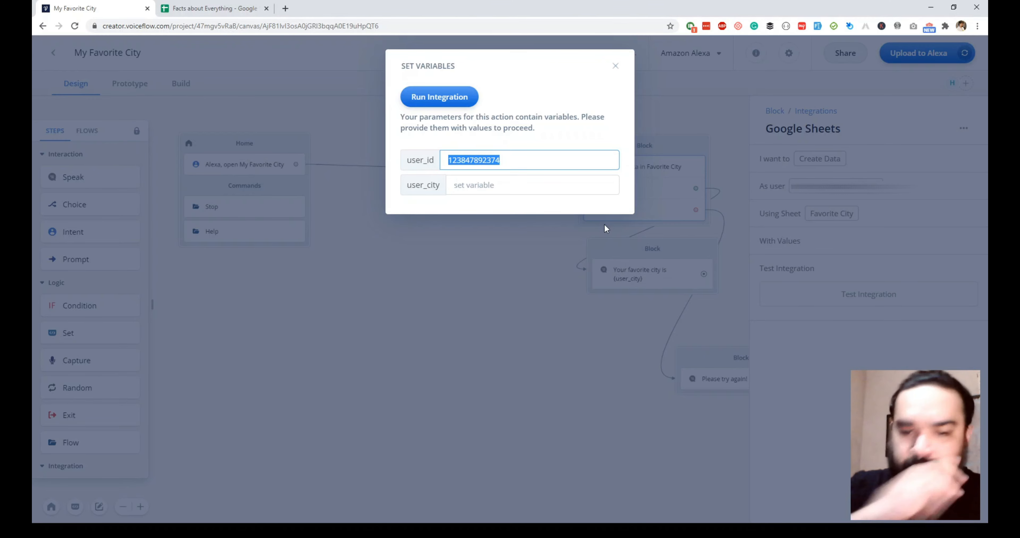
{"action": "type", "text": "Harish"}
{"action": "key", "text": "Tab"}
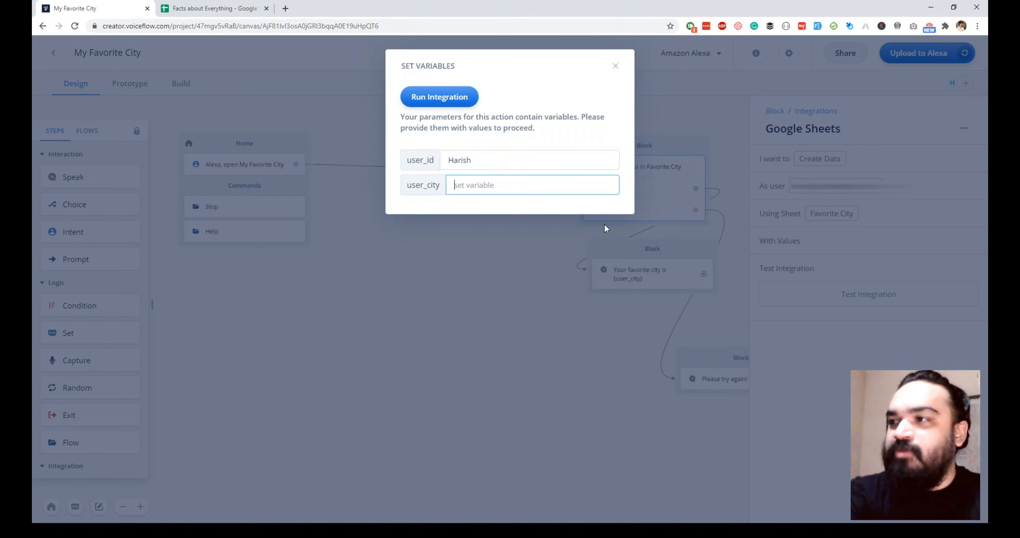
{"action": "type", "text": "Hyderabad"}
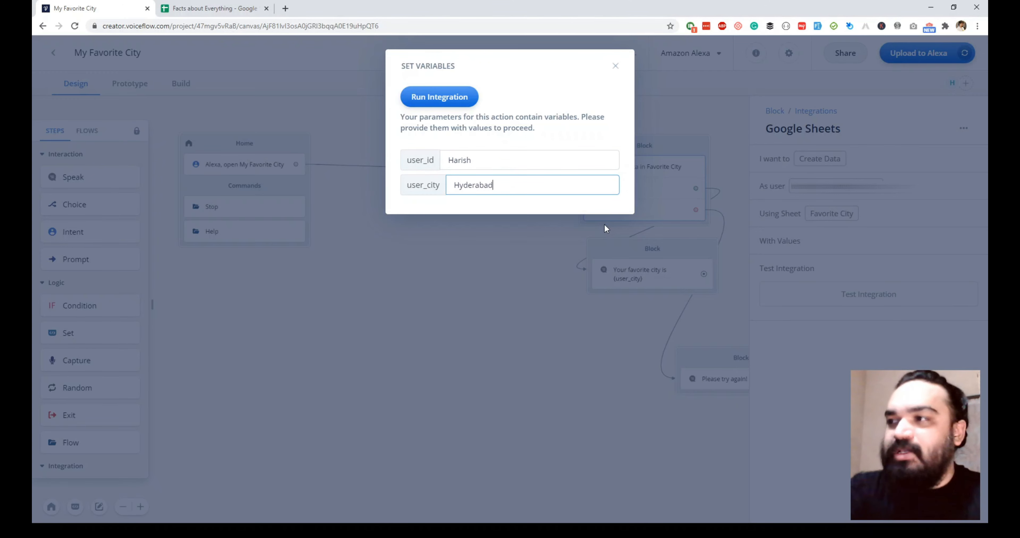
Run the integration, inspect the created-row JSON response, and check the spreadsheet
{"action": "left_click", "coordinate": [447, 102]}
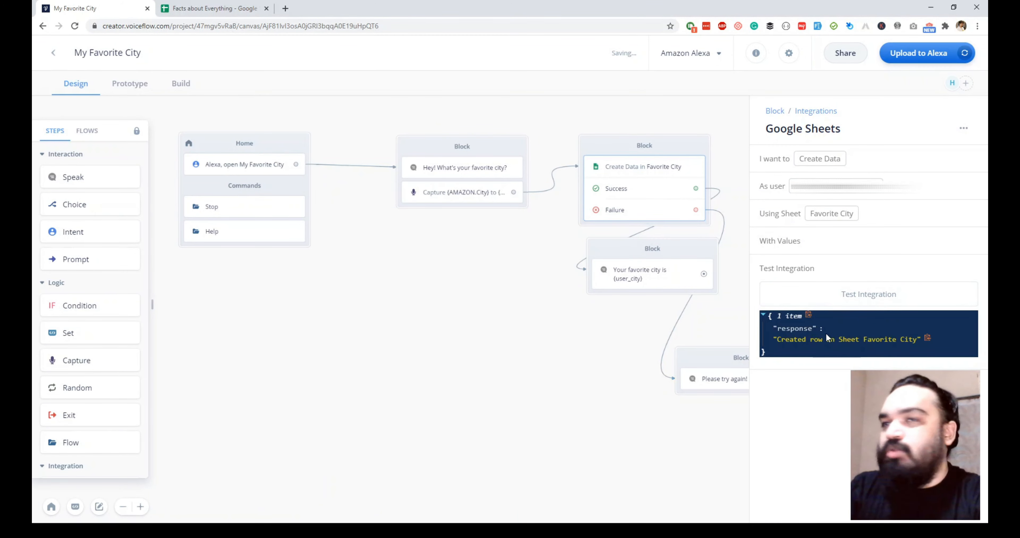
{"action": "left_click_drag", "start_coordinate": [922, 340], "coordinate": [886, 342]}
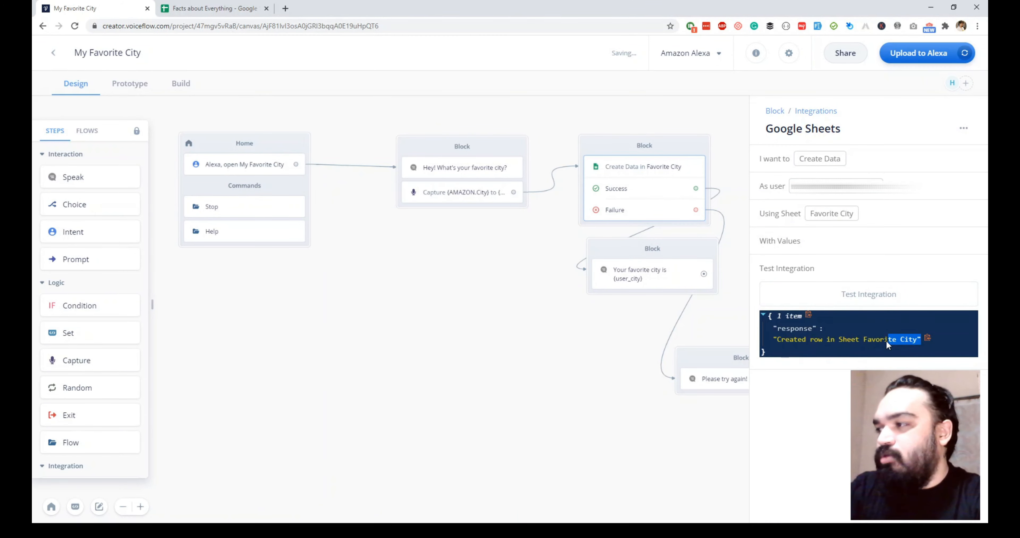
{"action": "triple_click", "coordinate": [886, 340]}
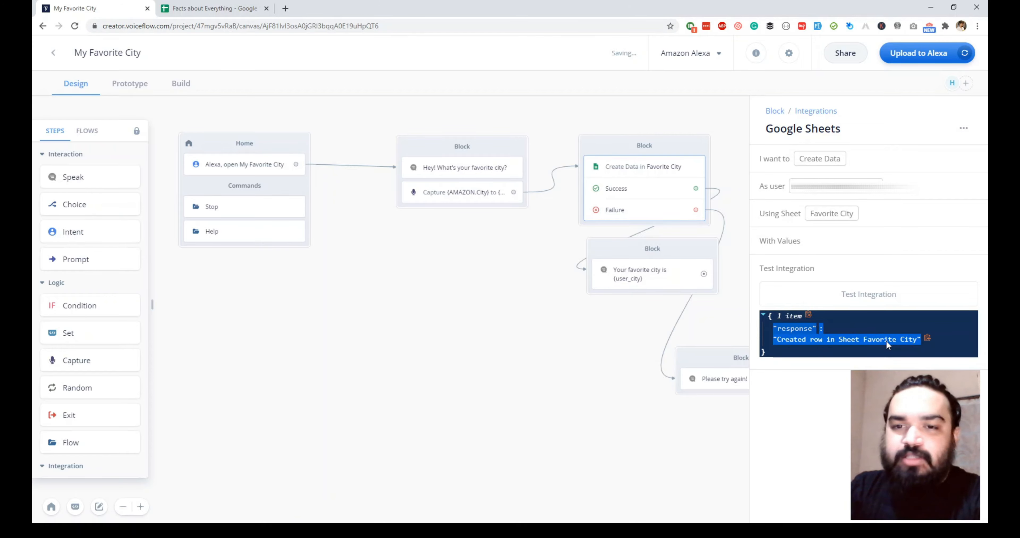
{"action": "left_click", "coordinate": [210, 8]}
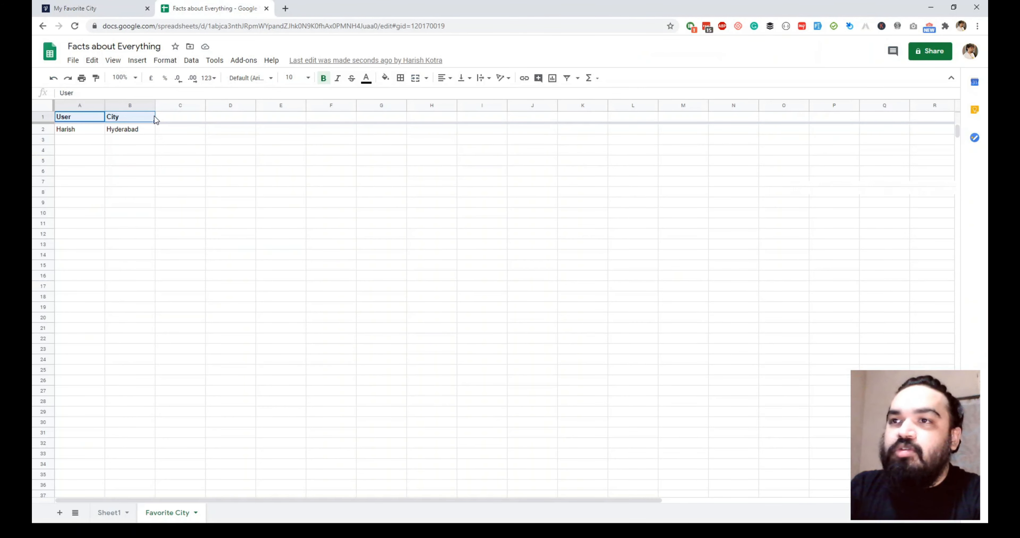
Check that row 2 of the Favorite City sheet holds the test user and Hyderabad
{"action": "left_click_drag", "start_coordinate": [83, 130], "coordinate": [146, 132]}
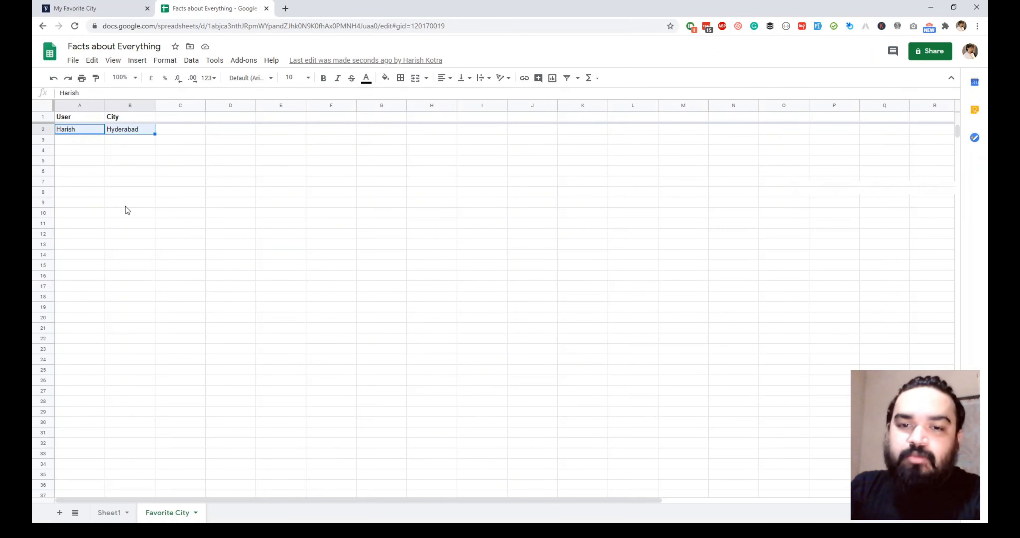
{"action": "left_click", "coordinate": [87, 141]}
{"action": "left_click", "coordinate": [98, 8]}
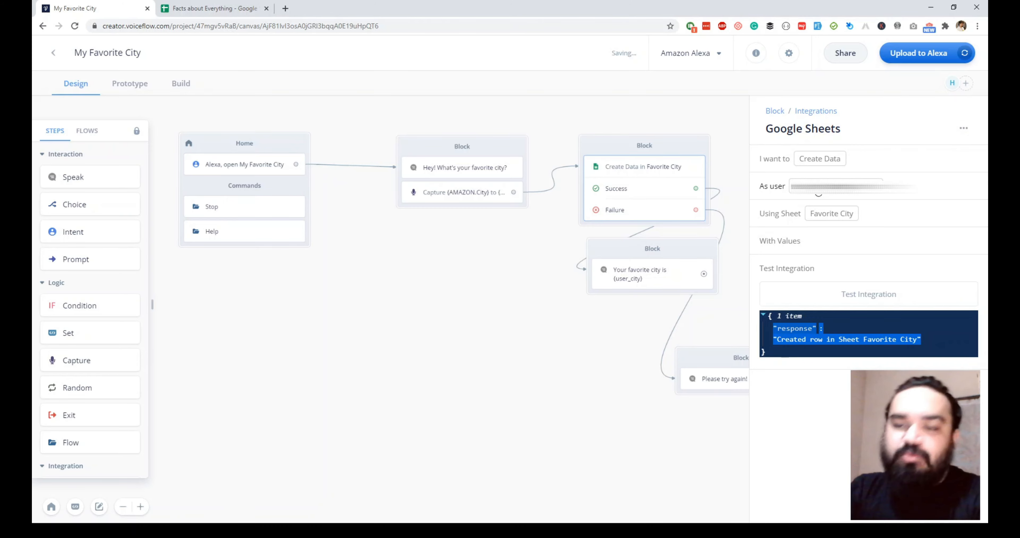
Run a prototype test of My Favorite City, answering Hyderabad so the dialog completes
{"action": "left_click", "coordinate": [612, 411]}
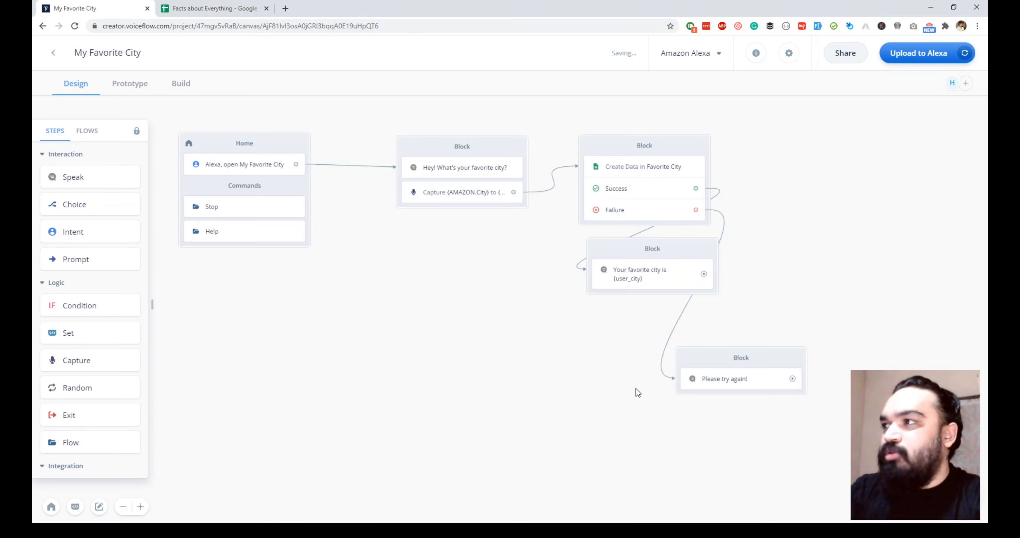
{"action": "left_click", "coordinate": [132, 87]}
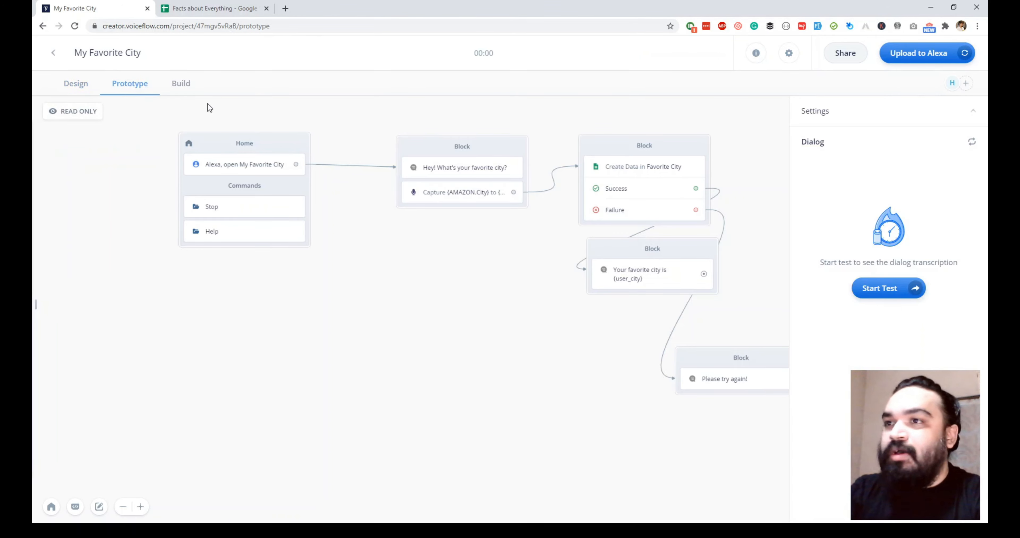
{"action": "left_click", "coordinate": [881, 289]}
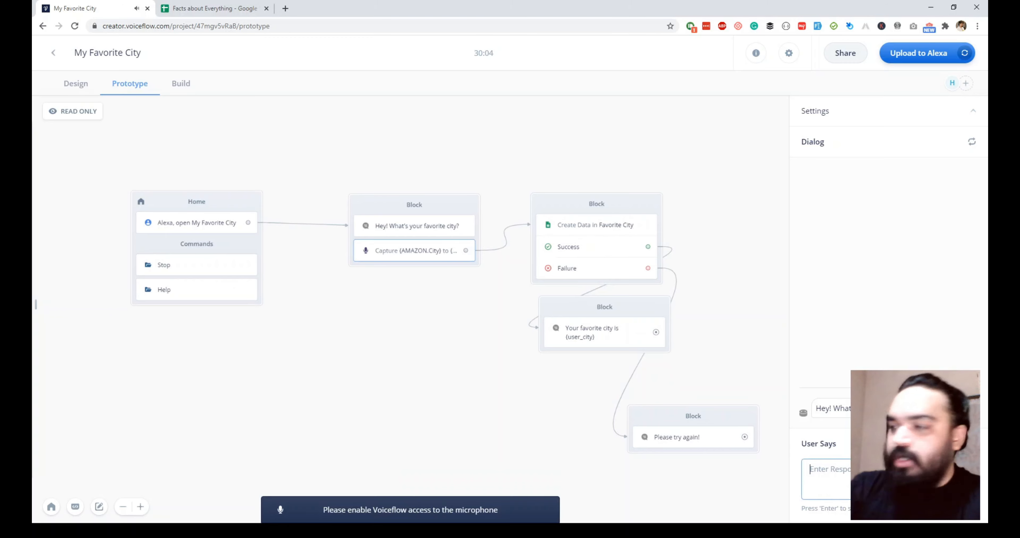
{"action": "type", "text": "Hyderabad"}
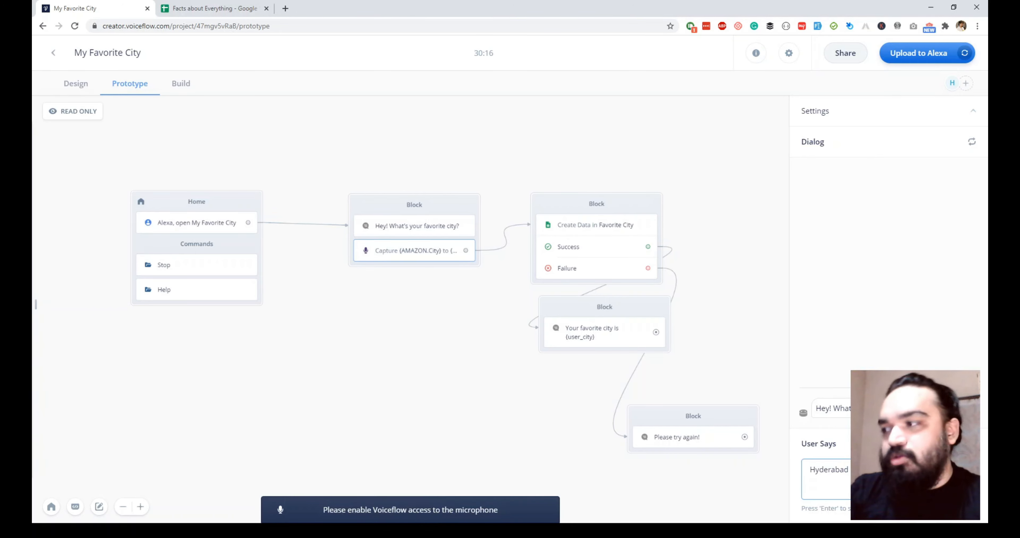
{"action": "key", "text": "Return"}
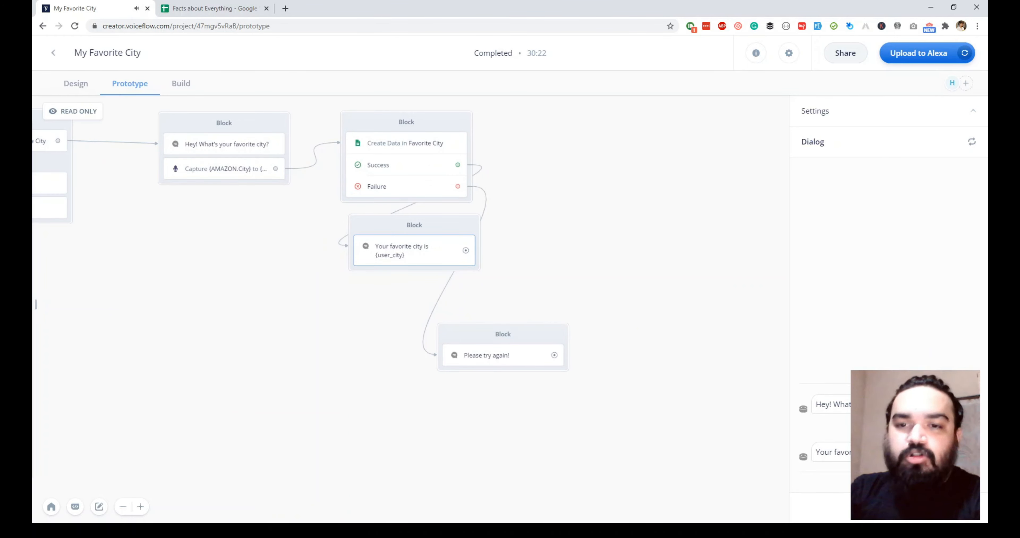
Inspect the new row 3 (TEST_USER, Hyderabad) in the Favorite City sheet
{"action": "left_click", "coordinate": [203, 12]}
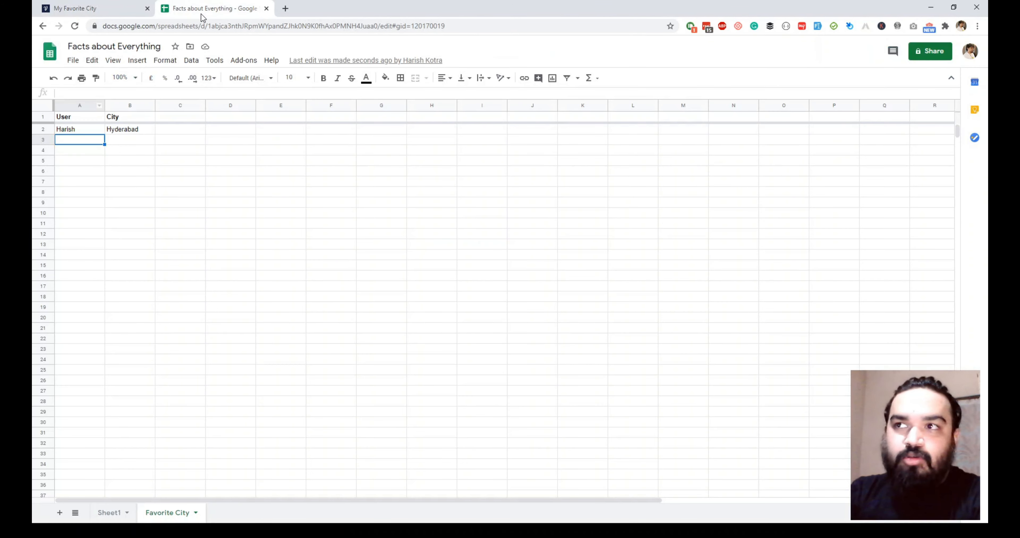
{"action": "left_click", "coordinate": [138, 139]}
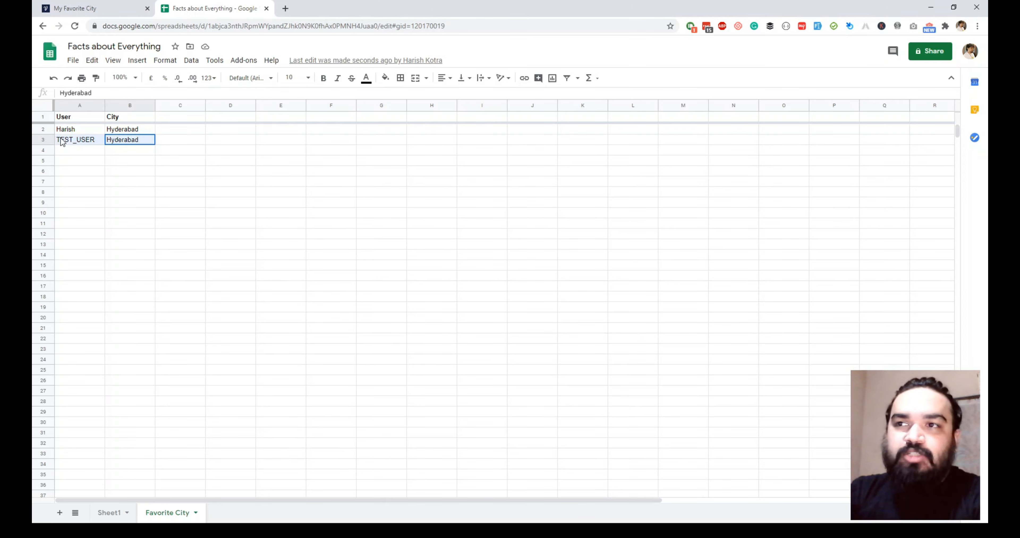
{"action": "left_click", "coordinate": [93, 140]}
{"action": "left_click", "coordinate": [130, 140]}
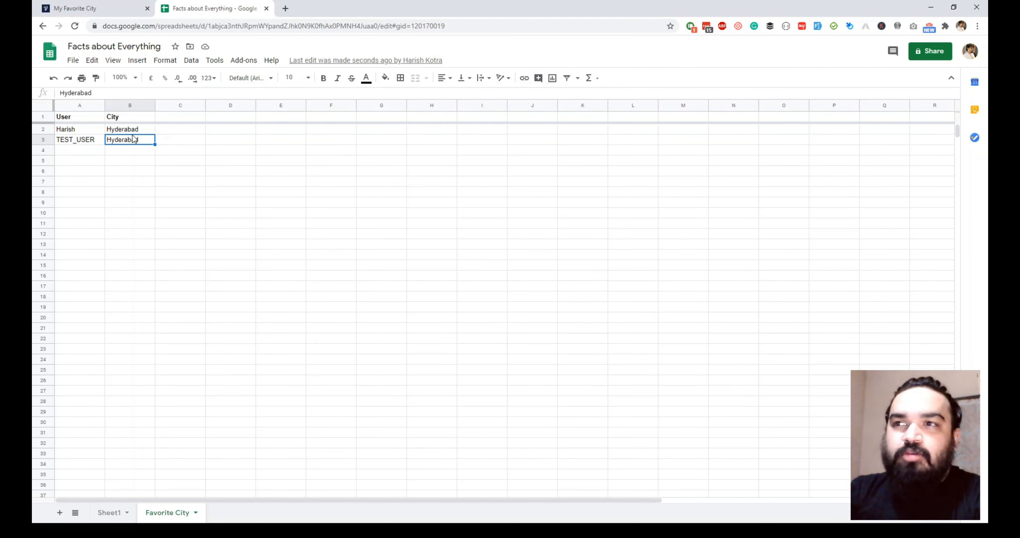
{"action": "left_click", "coordinate": [126, 10]}
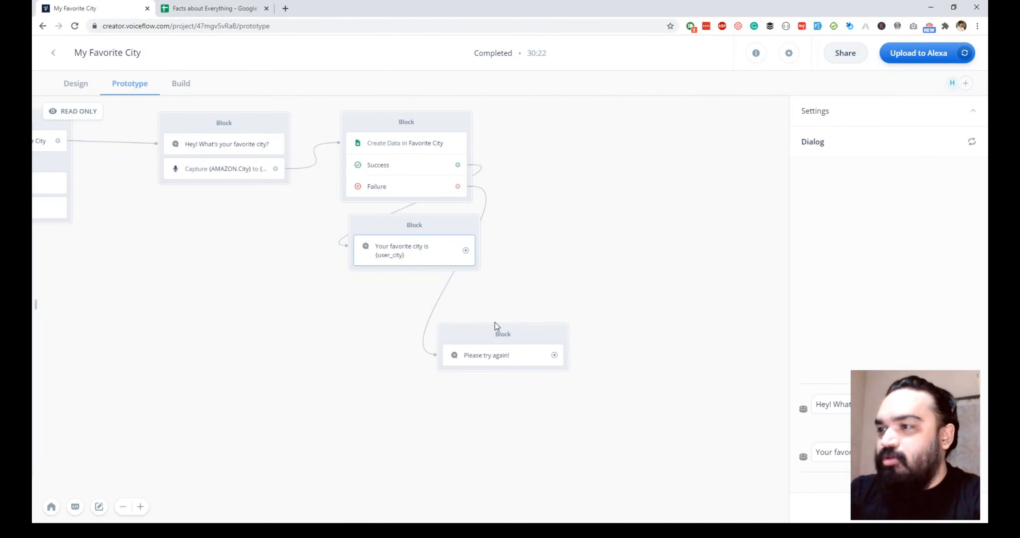
Pan across the prototype flow from the Home block onward, then bring up the spreadsheet
{"action": "left_click_drag", "start_coordinate": [623, 309], "coordinate": [802, 351]}
{"action": "left_click_drag", "start_coordinate": [411, 195], "coordinate": [216, 160]}
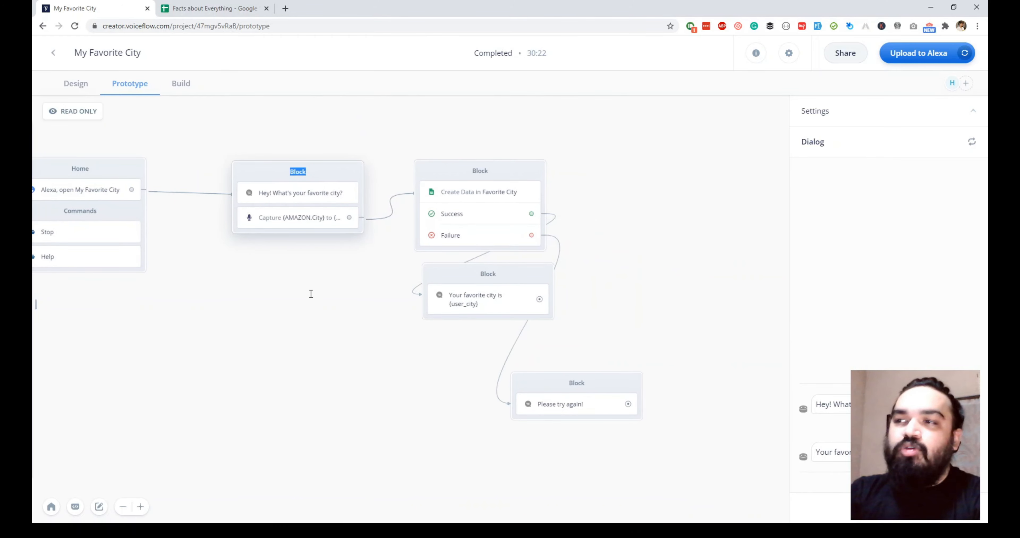
{"action": "left_click_drag", "start_coordinate": [374, 245], "coordinate": [421, 184]}
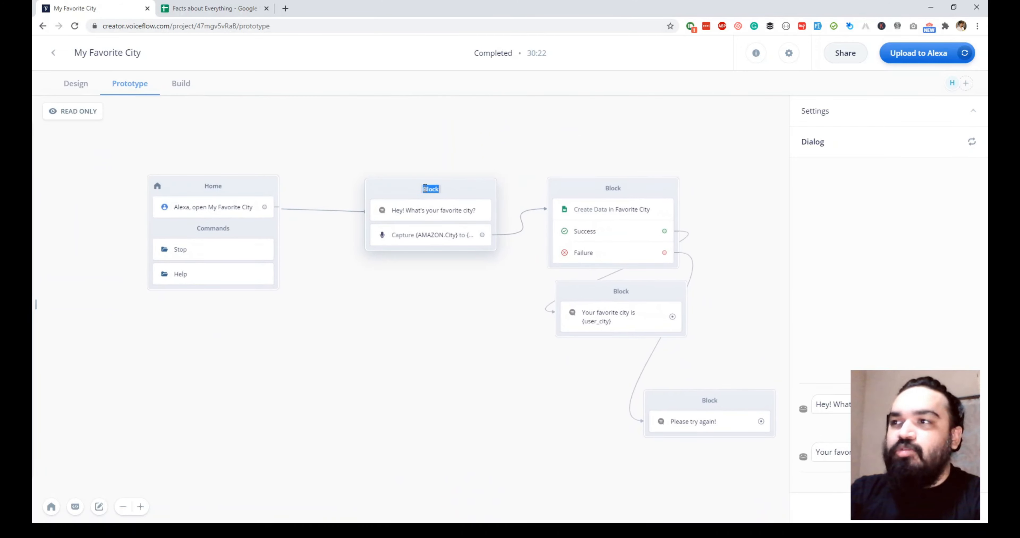
{"action": "key", "text": "ctrl+Tab"}
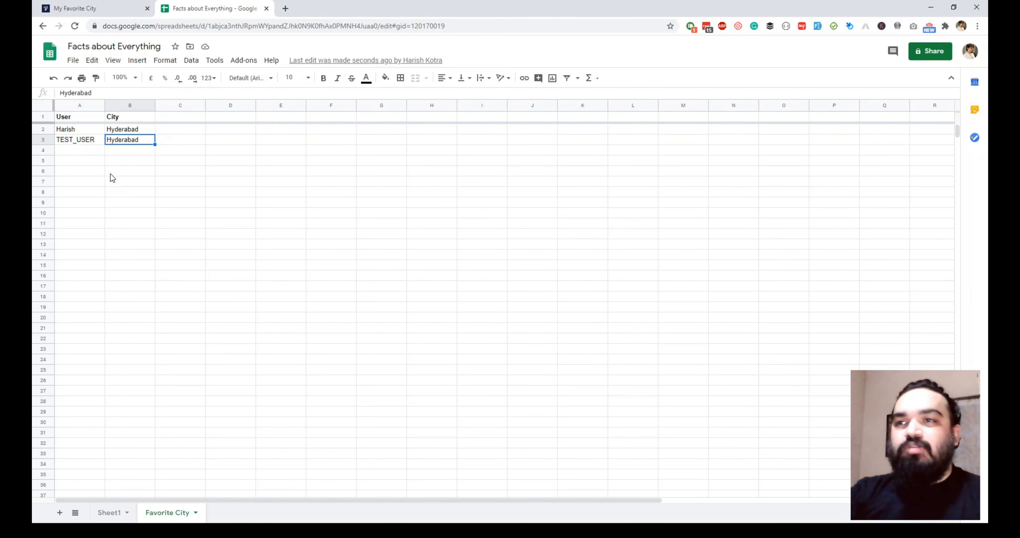
{"action": "left_click", "coordinate": [120, 14]}
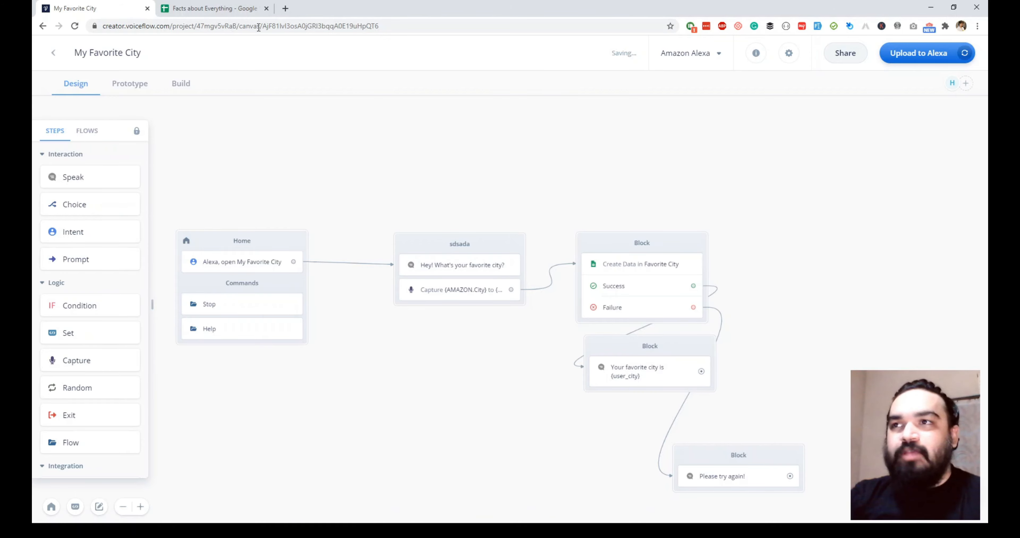
{"action": "left_click", "coordinate": [220, 8]}
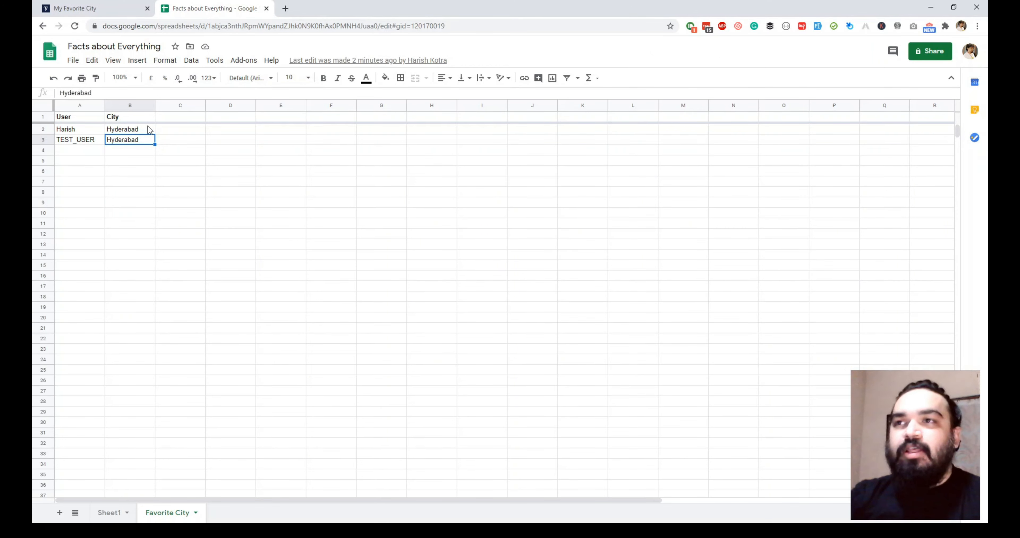
{"action": "left_click", "coordinate": [126, 14]}
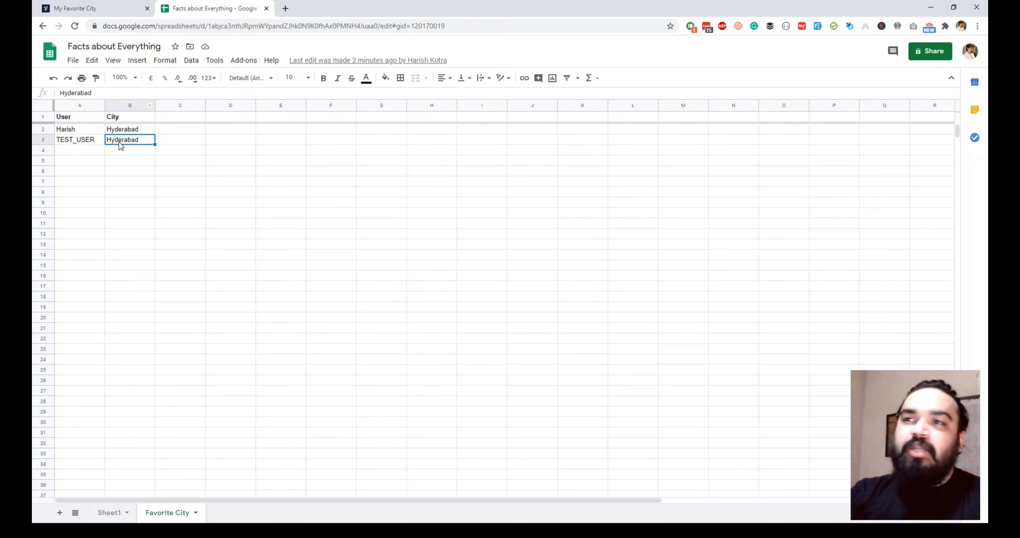
{"action": "left_click", "coordinate": [105, 13]}
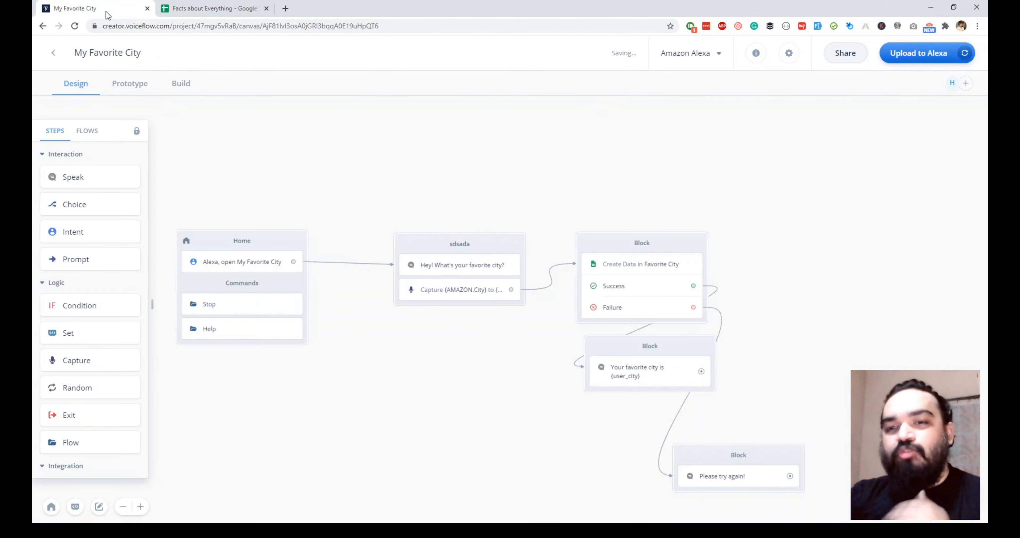
{"action": "left_click", "coordinate": [216, 16]}
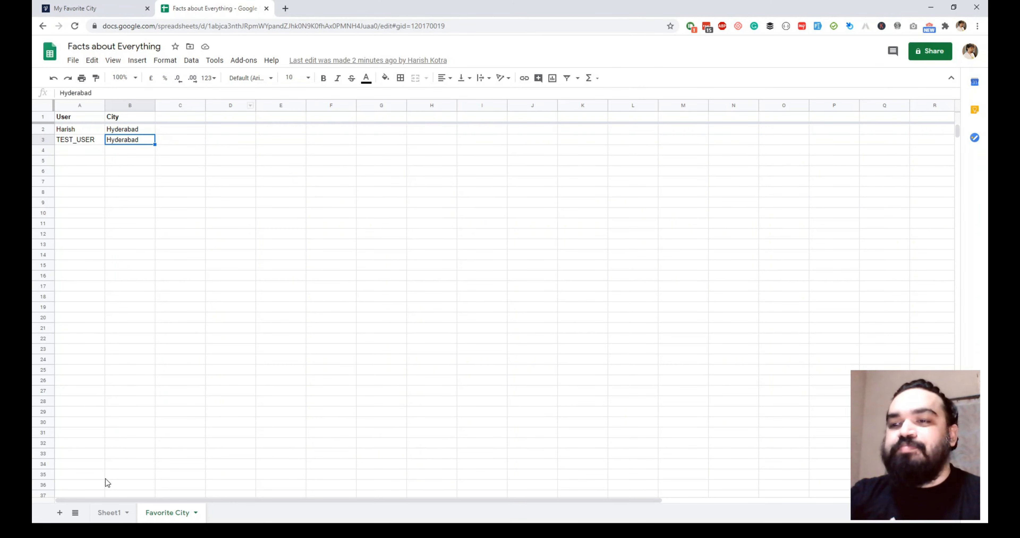
Scroll through the facts list on Sheet1, then go back to the Voiceflow canvas
{"action": "left_click", "coordinate": [115, 514]}
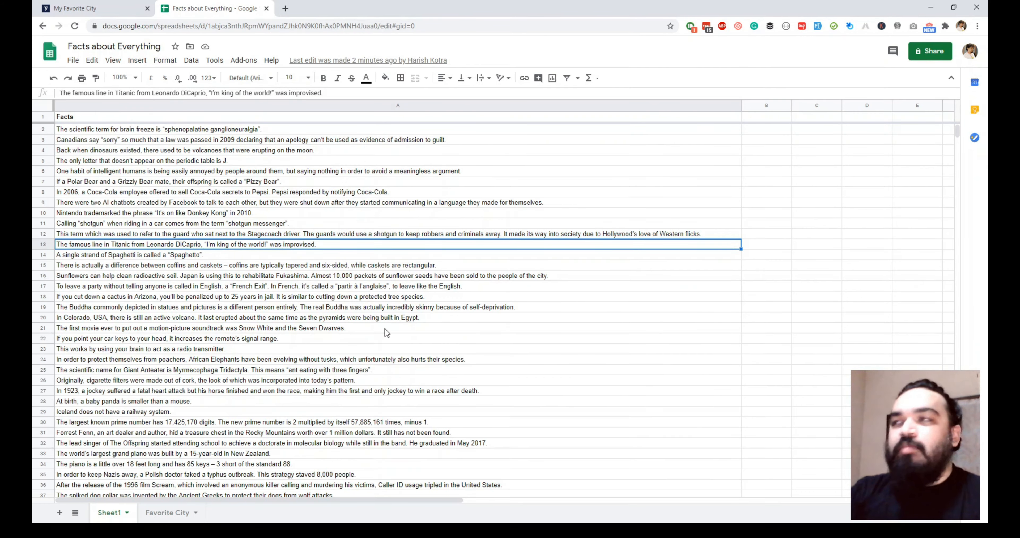
{"action": "scroll", "coordinate": [389, 332], "scroll_direction": "down", "scroll_amount": 5}
{"action": "scroll", "coordinate": [390, 333], "scroll_direction": "up", "scroll_amount": 5}
{"action": "scroll", "coordinate": [391, 332], "scroll_direction": "down", "scroll_amount": 3}
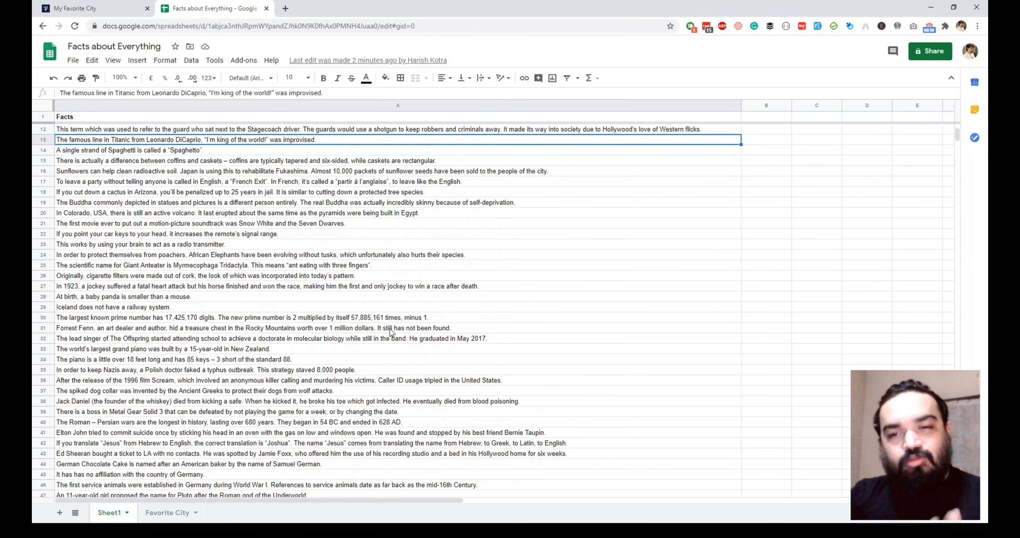
{"action": "scroll", "coordinate": [390, 331], "scroll_direction": "up", "scroll_amount": 3}
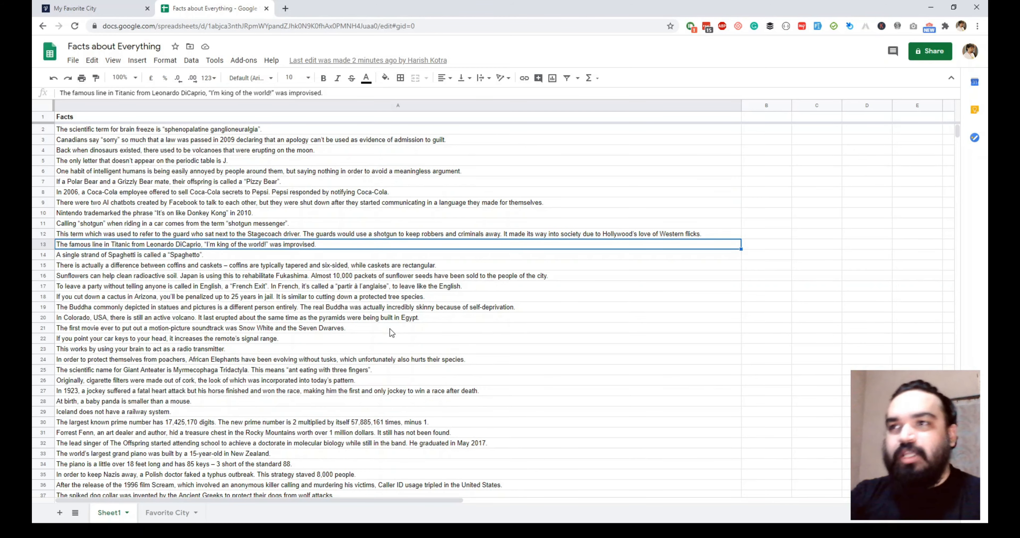
{"action": "left_click", "coordinate": [111, 10]}
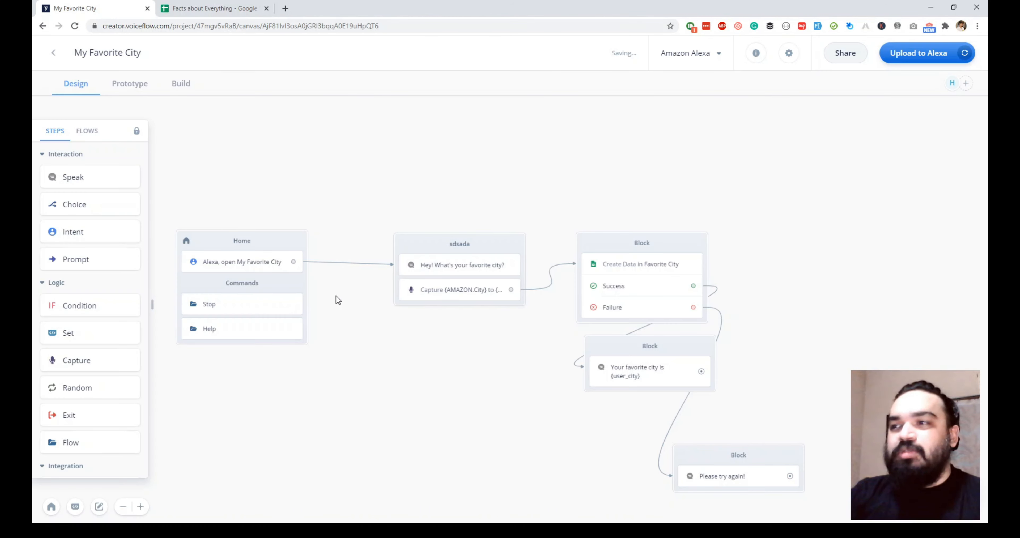